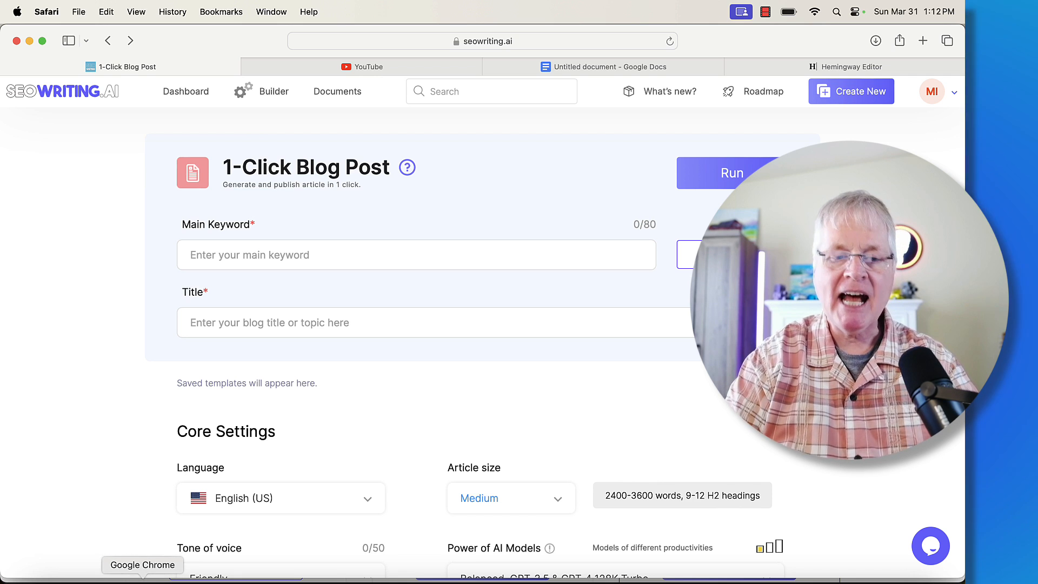
pyautogui.click(142, 578)
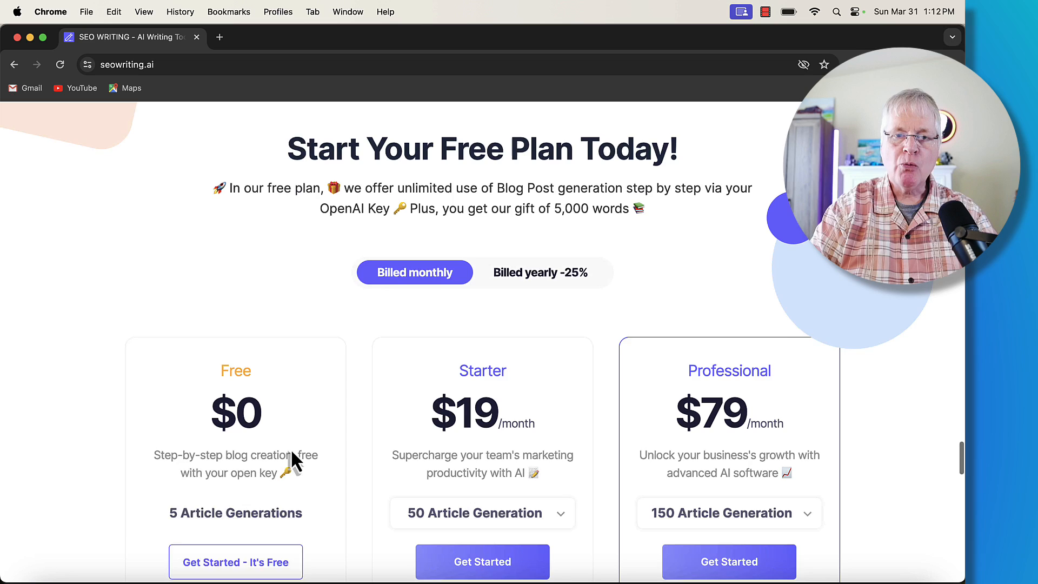
pyautogui.scroll(-3, 291, 456)
pyautogui.scroll(-1, 291, 456)
pyautogui.scroll(3, 288, 446)
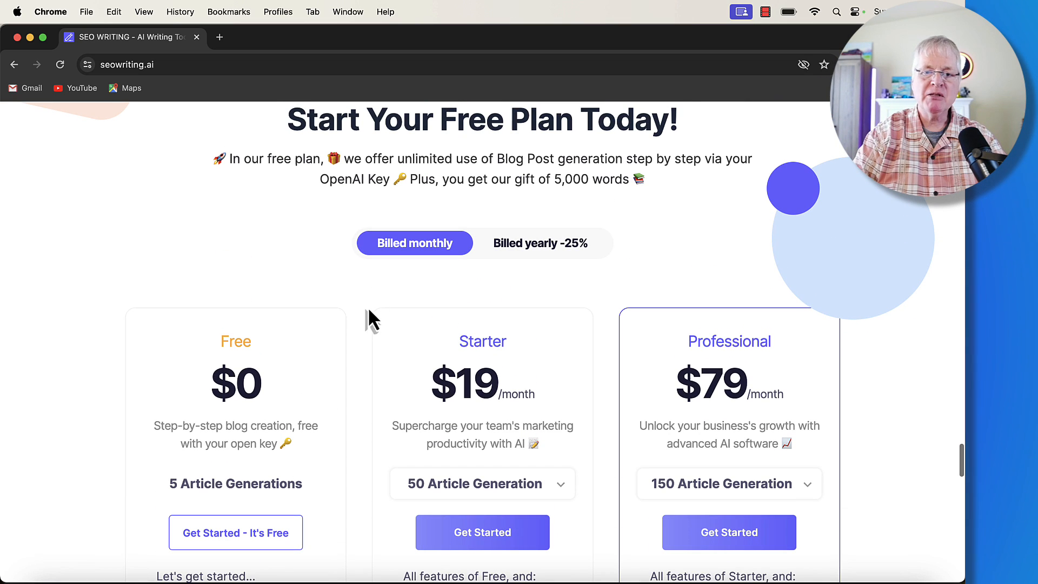
pyautogui.scroll(-2, 383, 371)
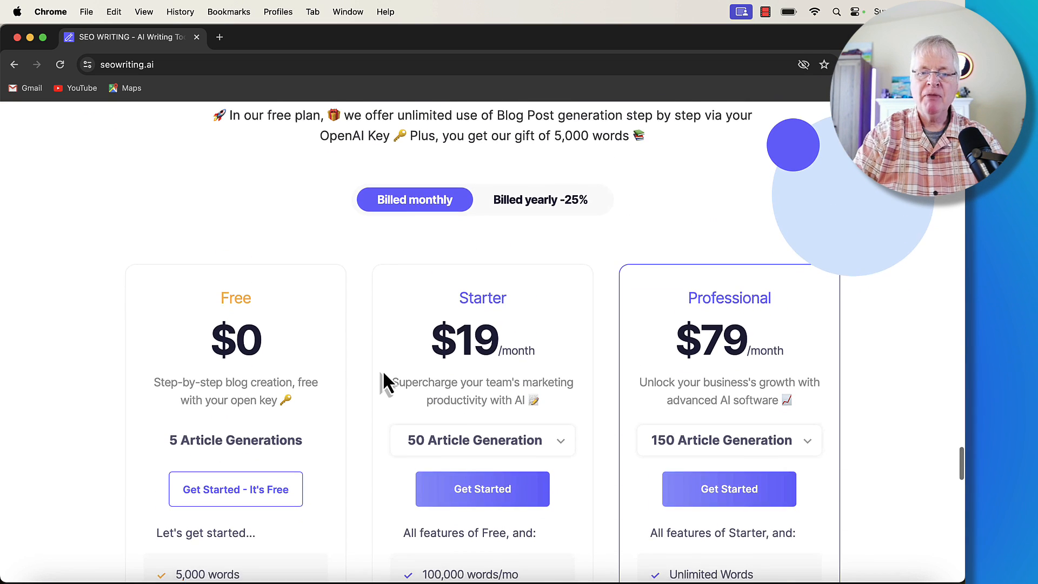
pyautogui.scroll(-3, 382, 370)
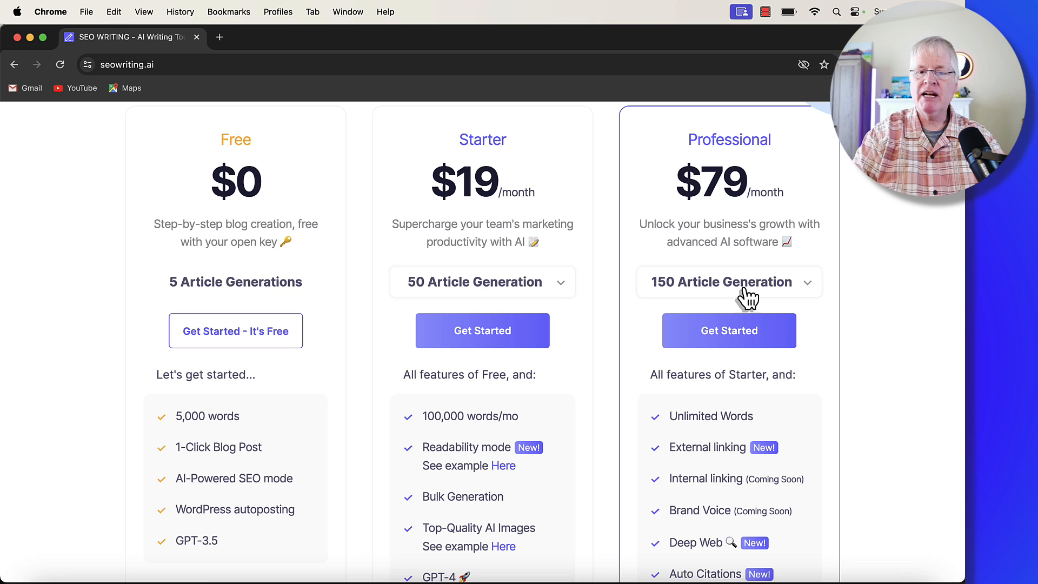
pyautogui.scroll(-1, 779, 304)
pyautogui.scroll(-2, 754, 308)
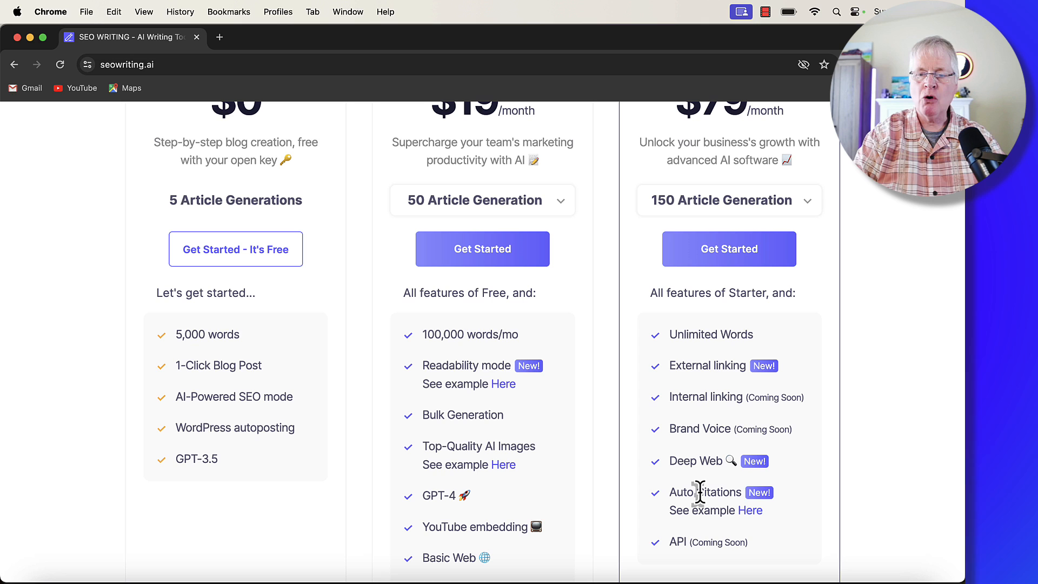
pyautogui.scroll(3, 698, 492)
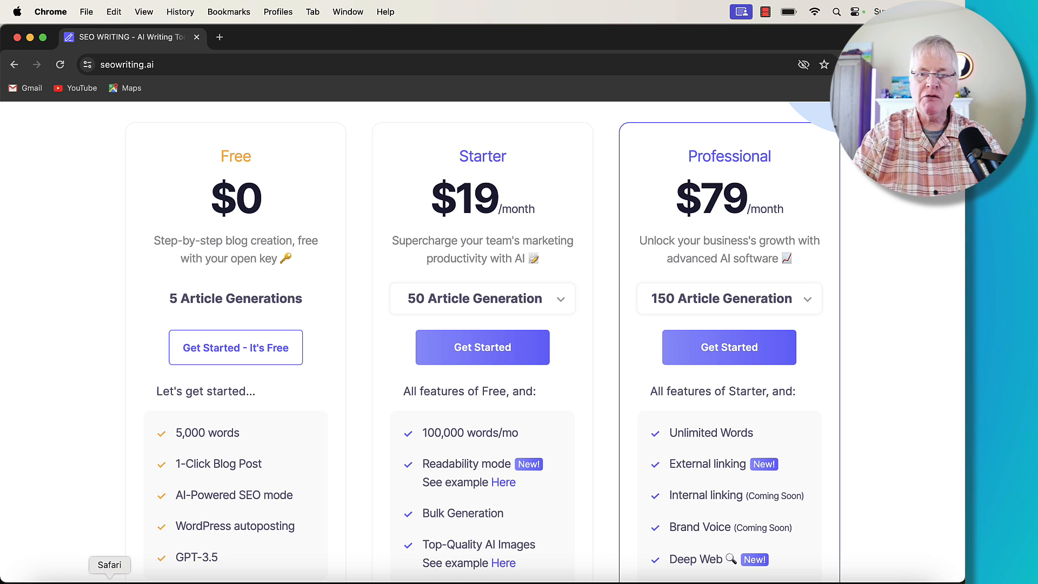
# View the Google Docs note with the 25% discount code, then return to the 1-Click Blog Post form
pyautogui.click(110, 577)
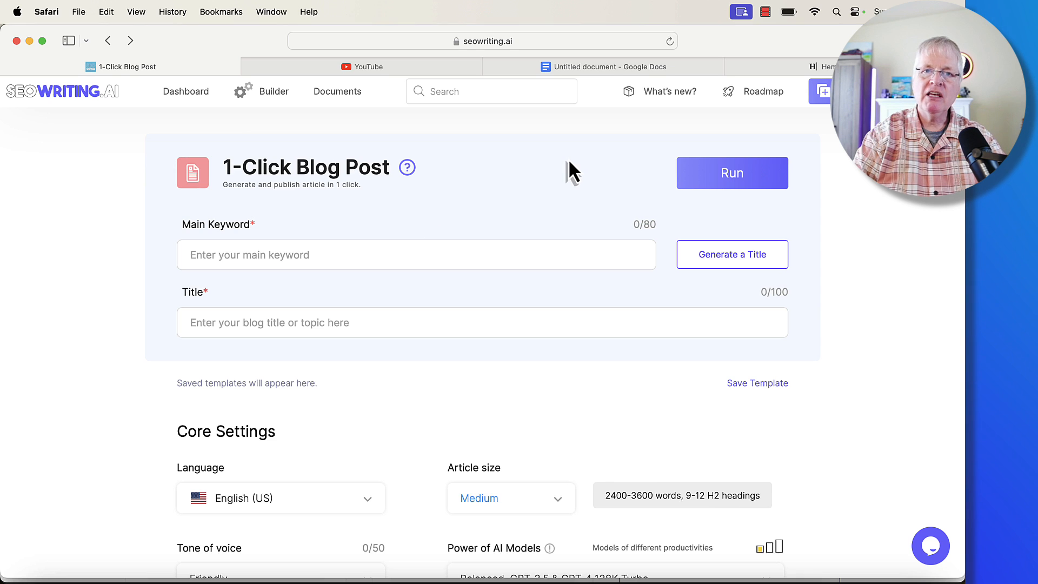
pyautogui.click(670, 72)
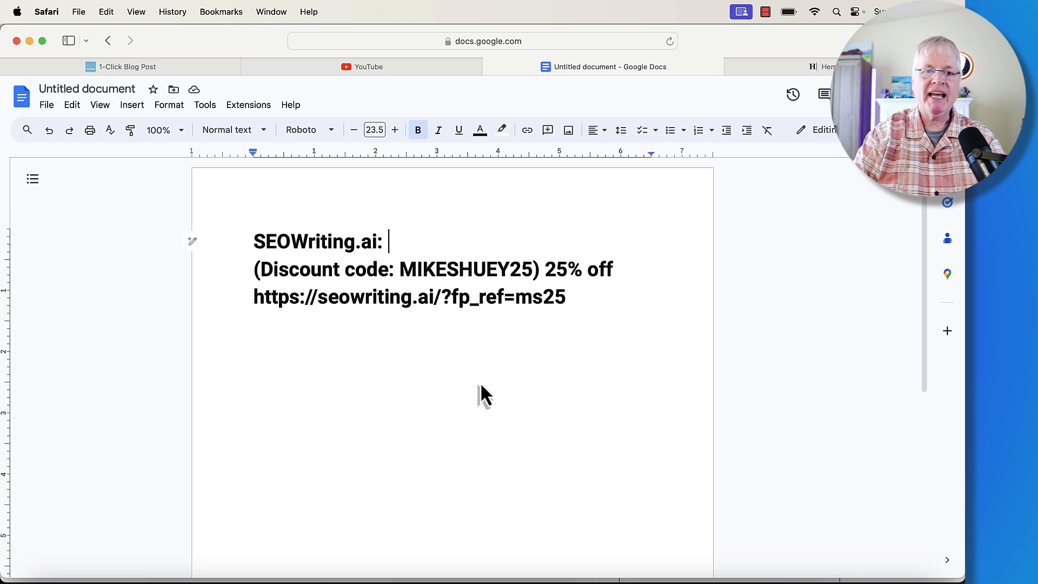
pyautogui.click(214, 64)
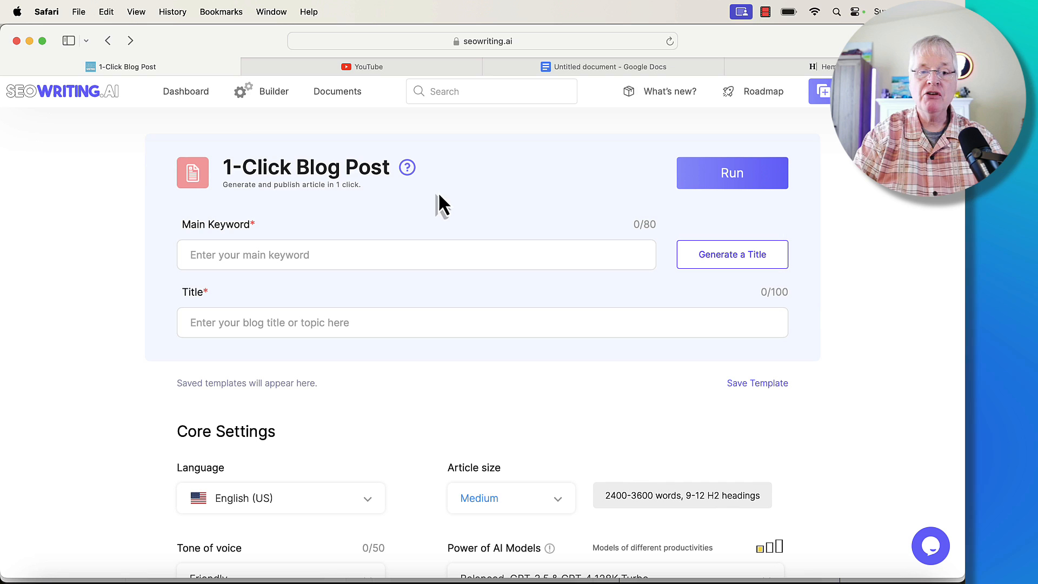
# Enter the keyword 'why mountain bikes are so expensive' and generate the title 'Why Mountain Bikes Are So Expensive | Insights'
pyautogui.click(286, 255)
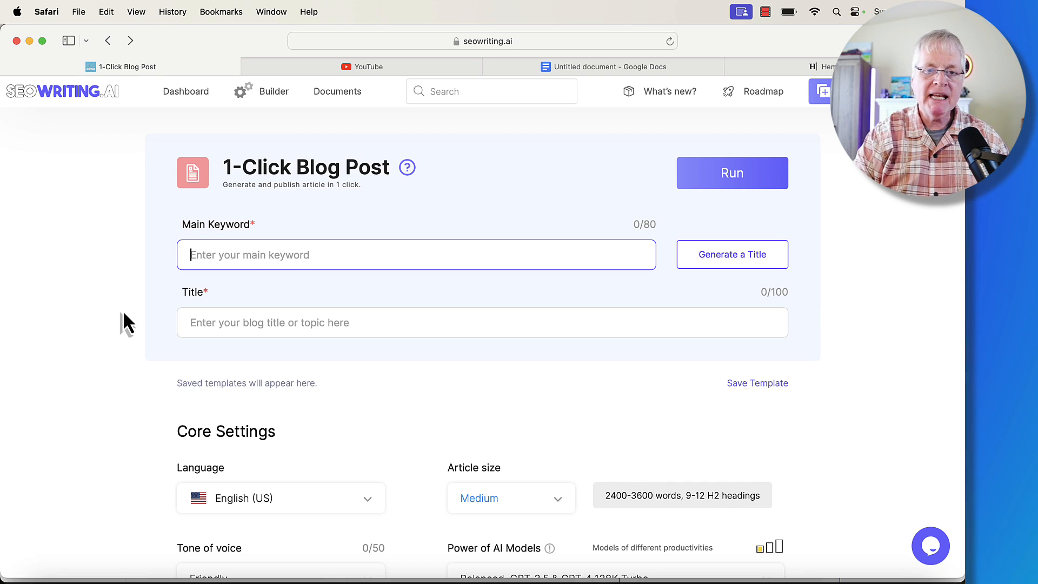
pyautogui.write('Why are mountain bikes so expensive')
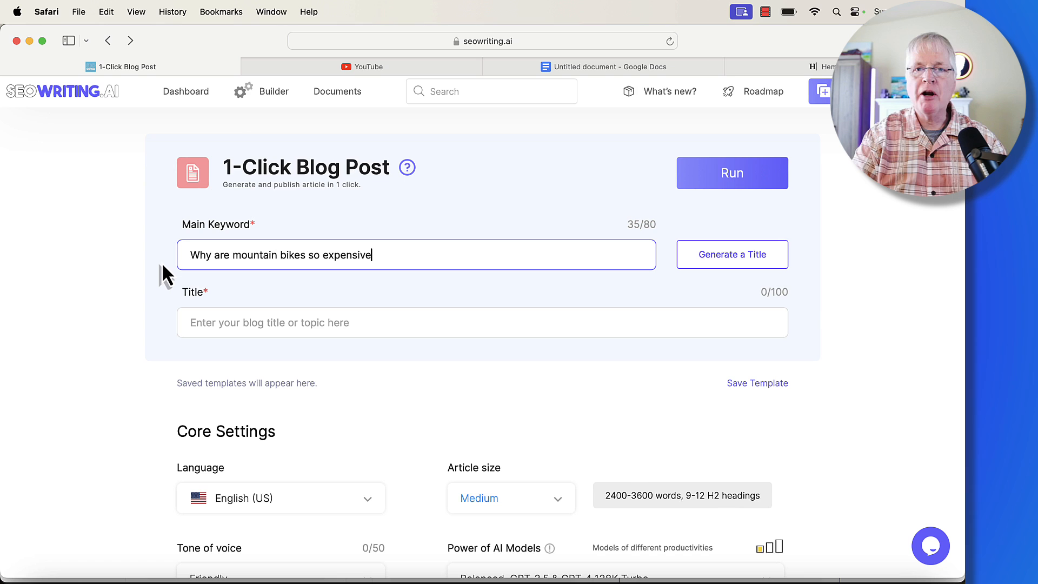
pyautogui.click(744, 266)
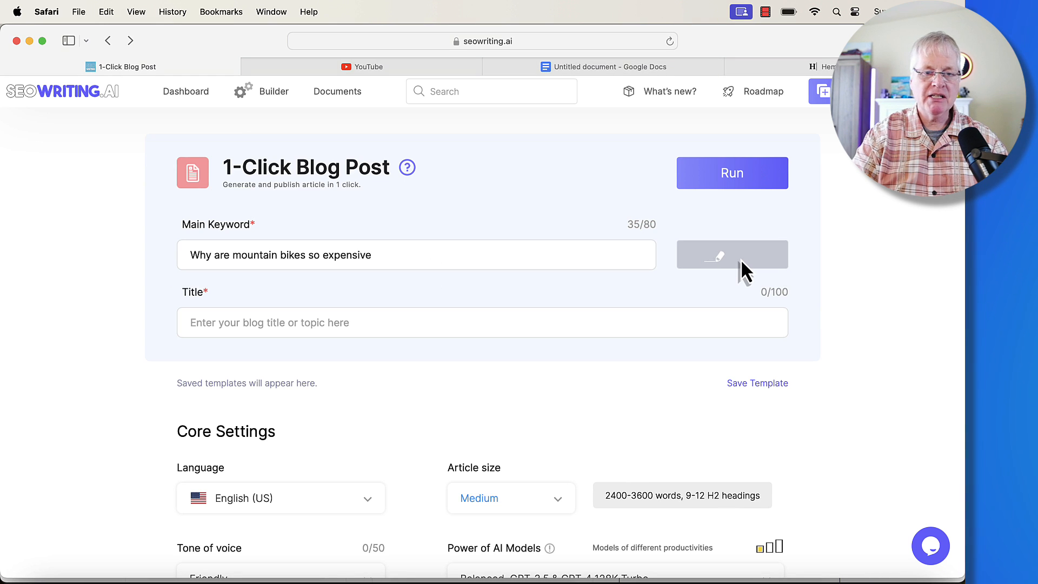
pyautogui.scroll(-2, 345, 340)
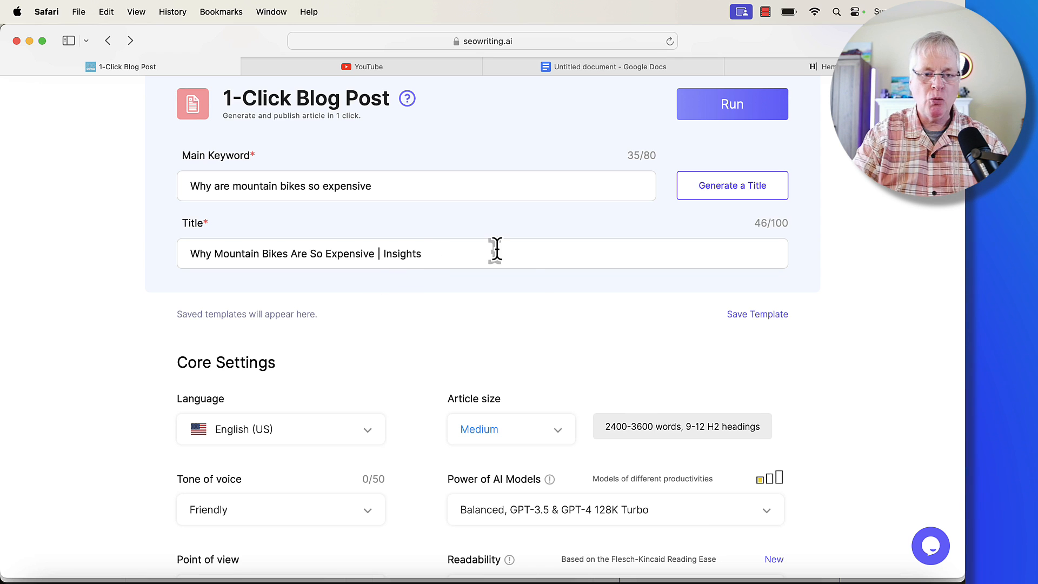
pyautogui.scroll(-5, 535, 271)
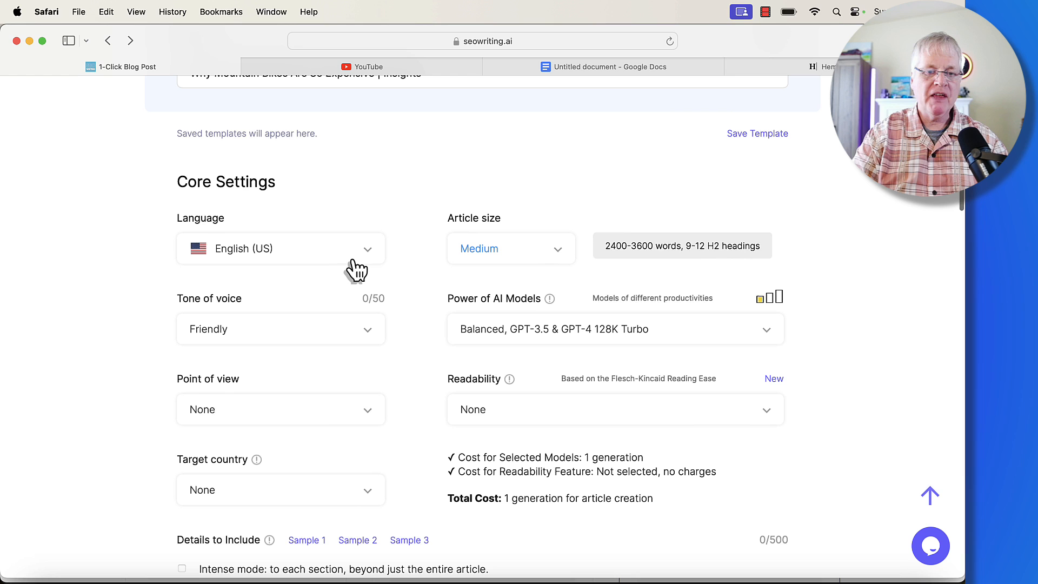
# Set an Informational tone, keep the point of view, and target the United States
pyautogui.click(377, 337)
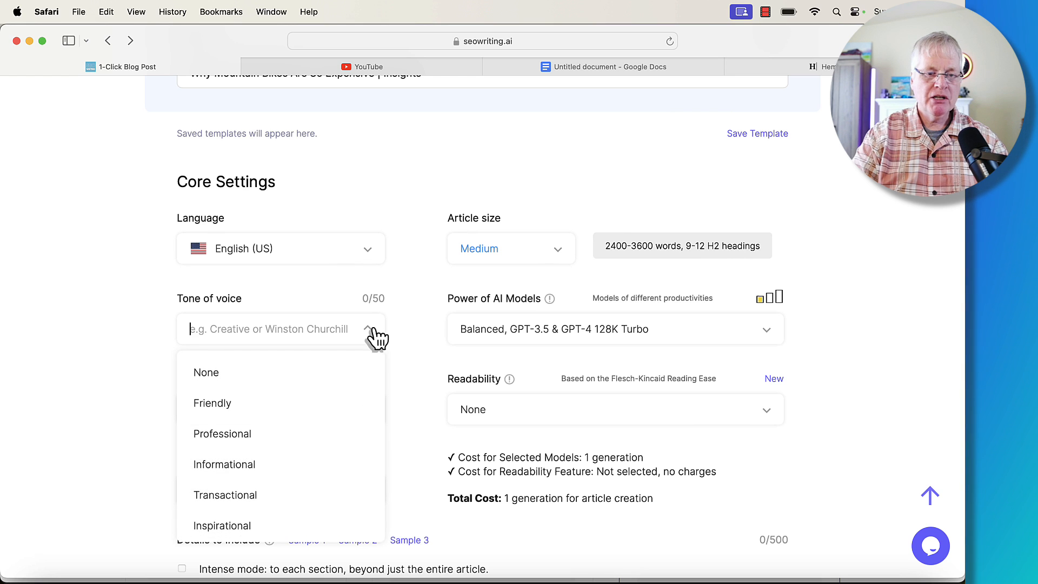
pyautogui.click(308, 465)
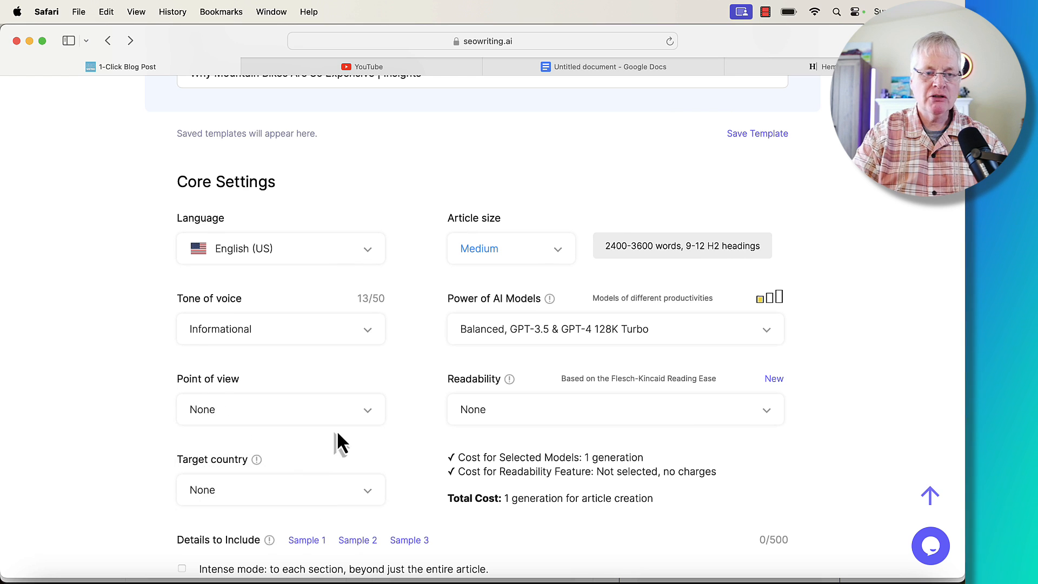
pyautogui.scroll(-1, 424, 383)
pyautogui.scroll(-3, 424, 384)
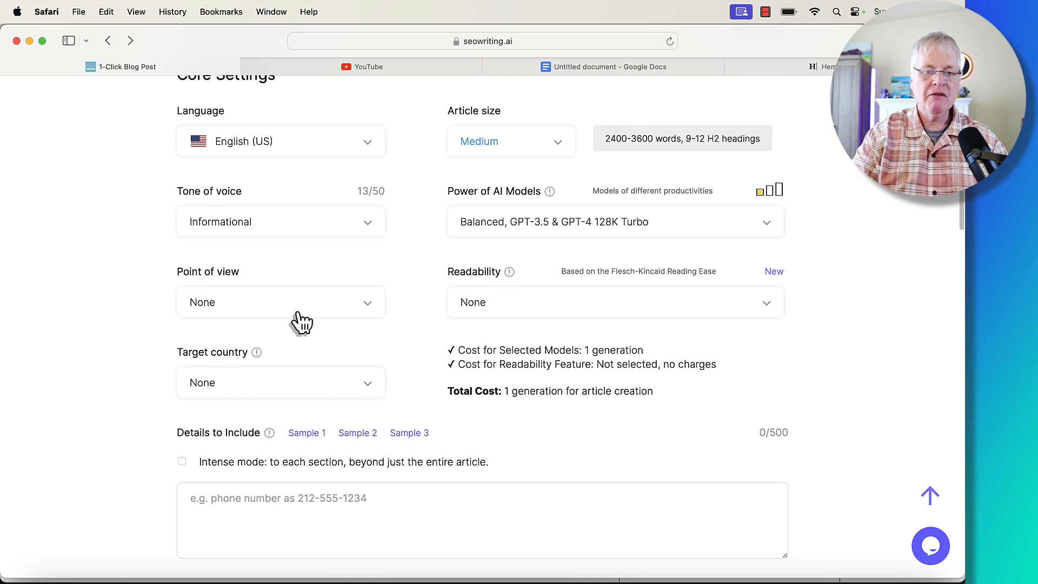
pyautogui.click(371, 313)
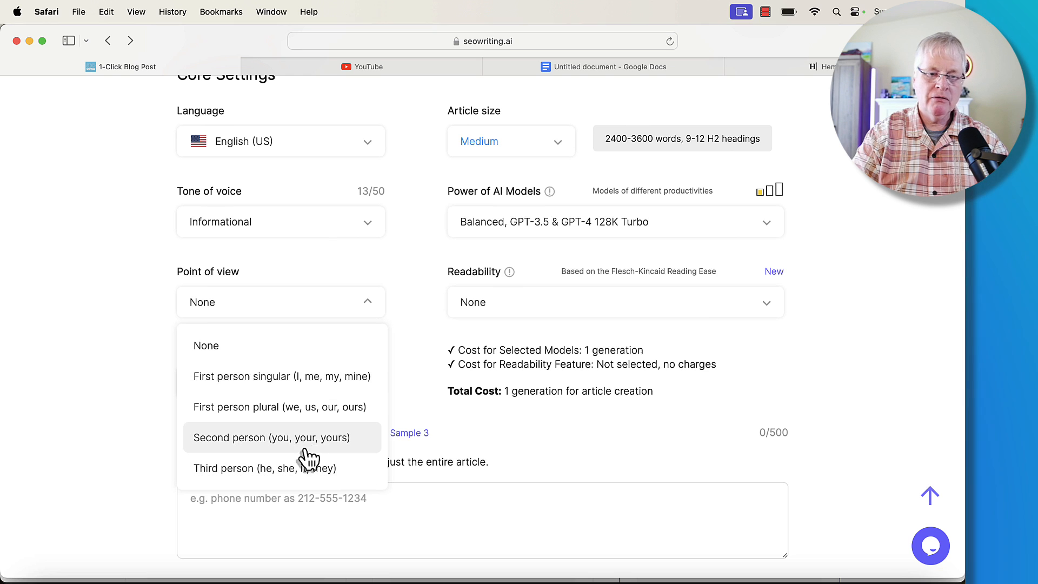
pyautogui.click(412, 333)
pyautogui.click(369, 382)
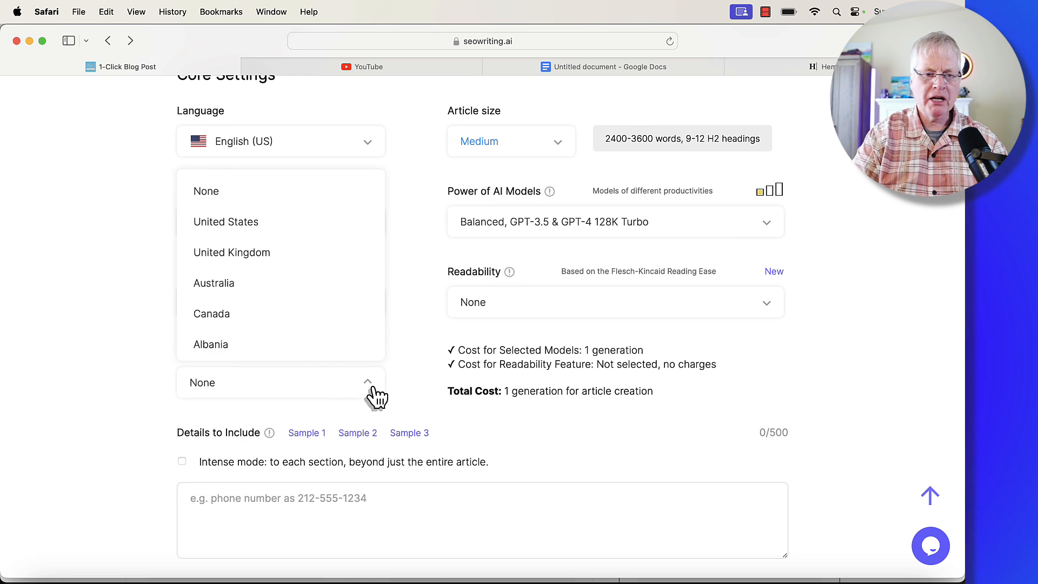
pyautogui.click(324, 228)
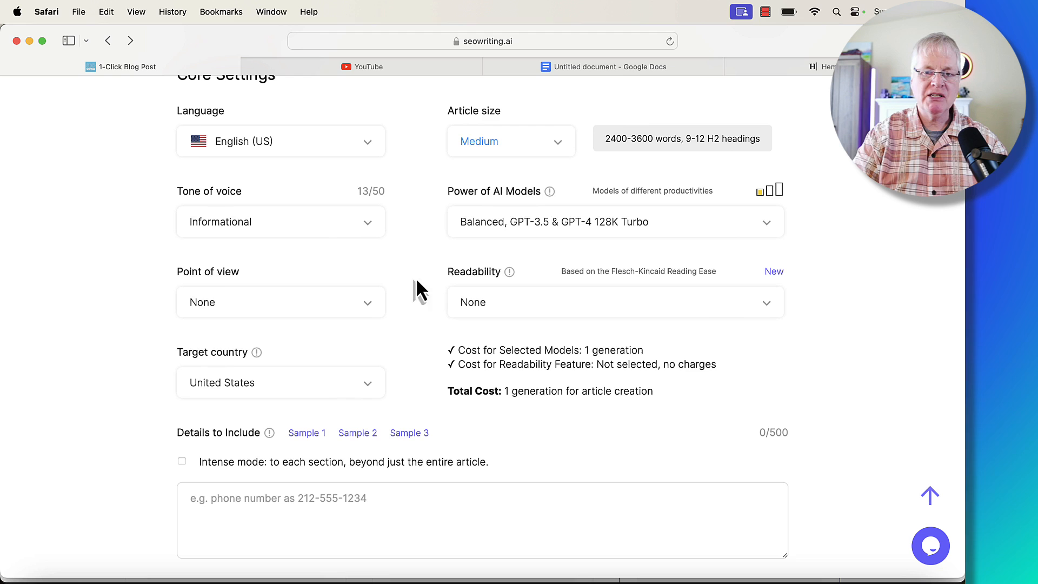
pyautogui.scroll(5, 797, 359)
pyautogui.scroll(2, 797, 360)
pyautogui.scroll(-3, 797, 359)
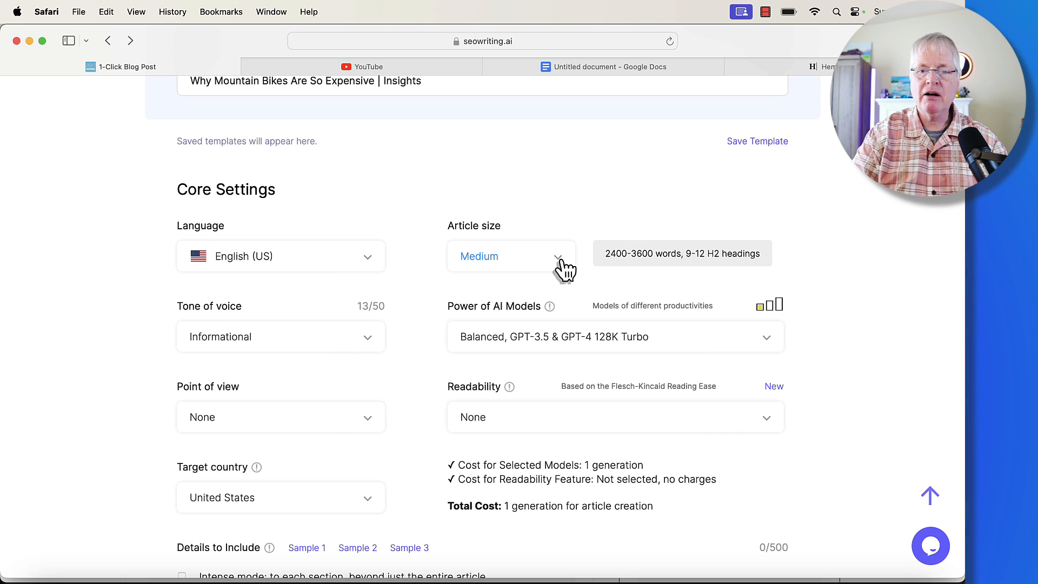
# Set the article size to Small (1200–2400 words)
pyautogui.click(560, 258)
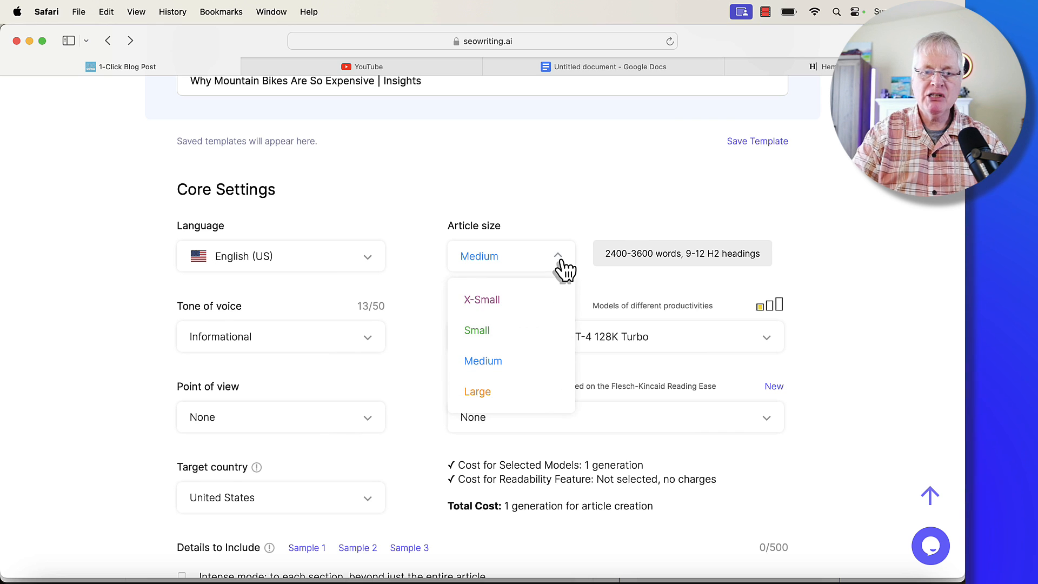
pyautogui.click(520, 332)
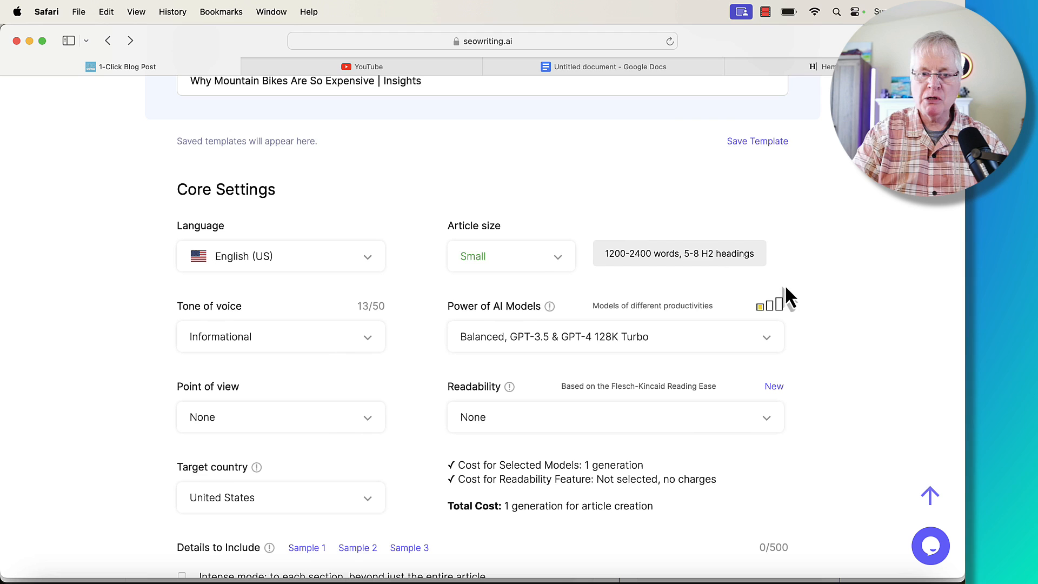
pyautogui.scroll(-2, 794, 293)
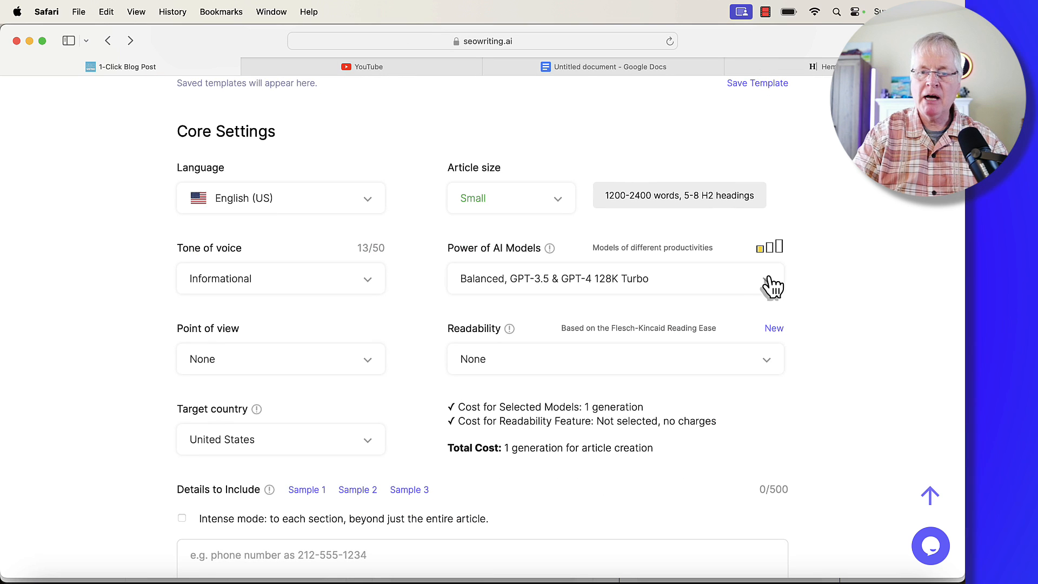
# Choose the Premium GPT-4 128K Turbo model and 8th & 9th grade readability, then view the pricing page
pyautogui.click(772, 285)
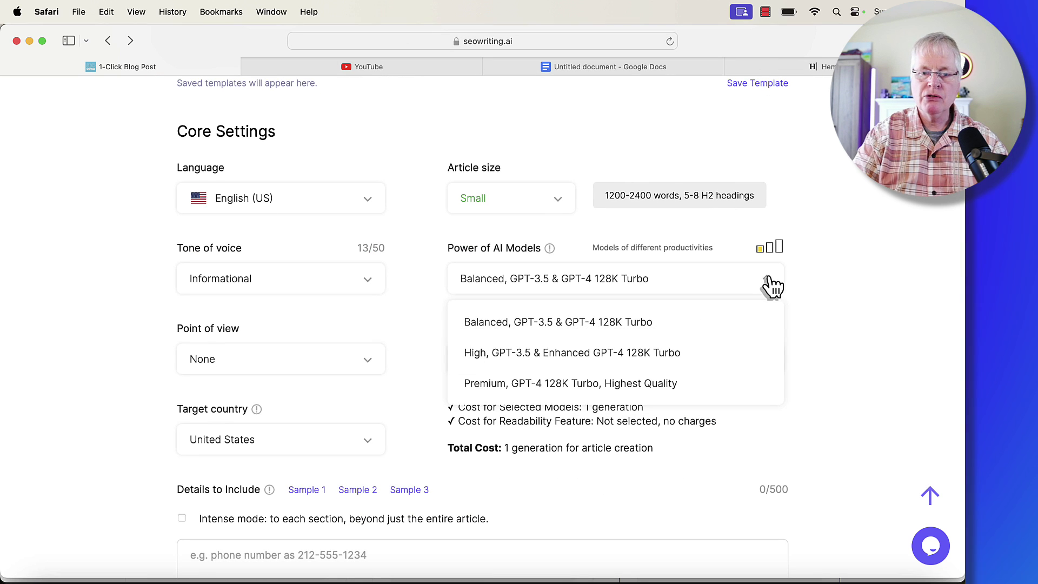
pyautogui.click(664, 389)
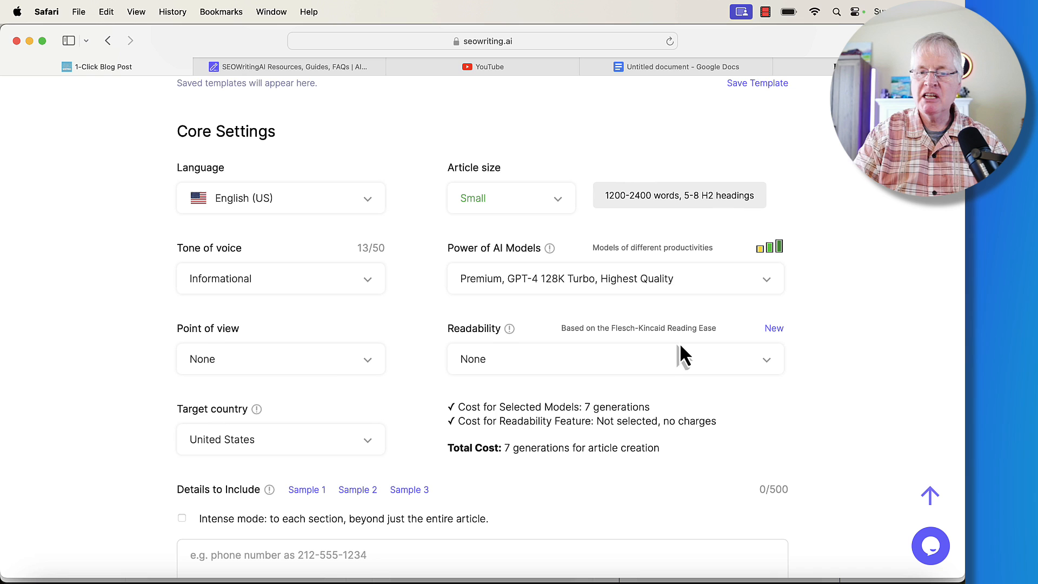
pyautogui.click(767, 359)
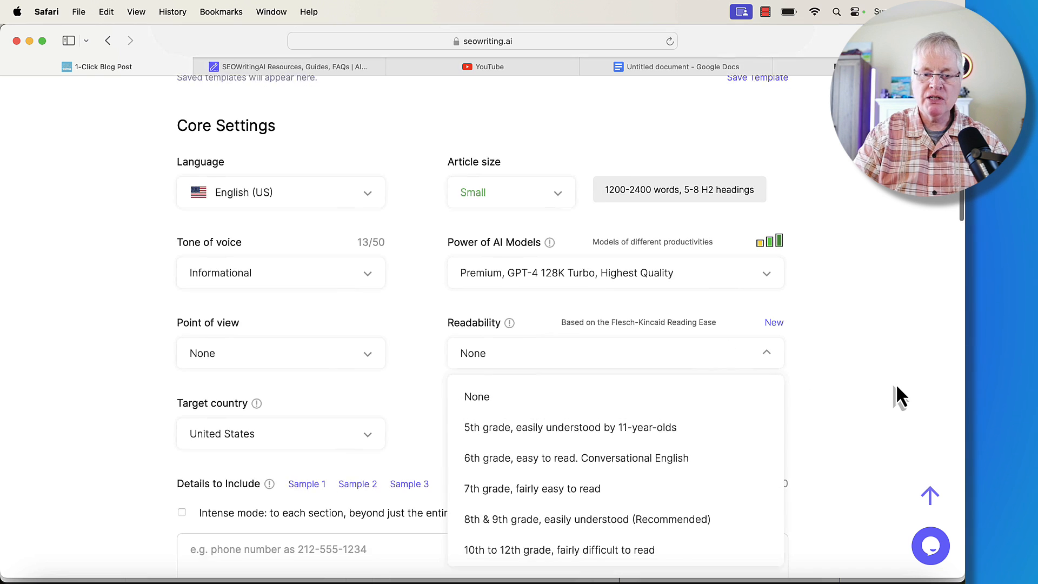
pyautogui.scroll(-3, 896, 384)
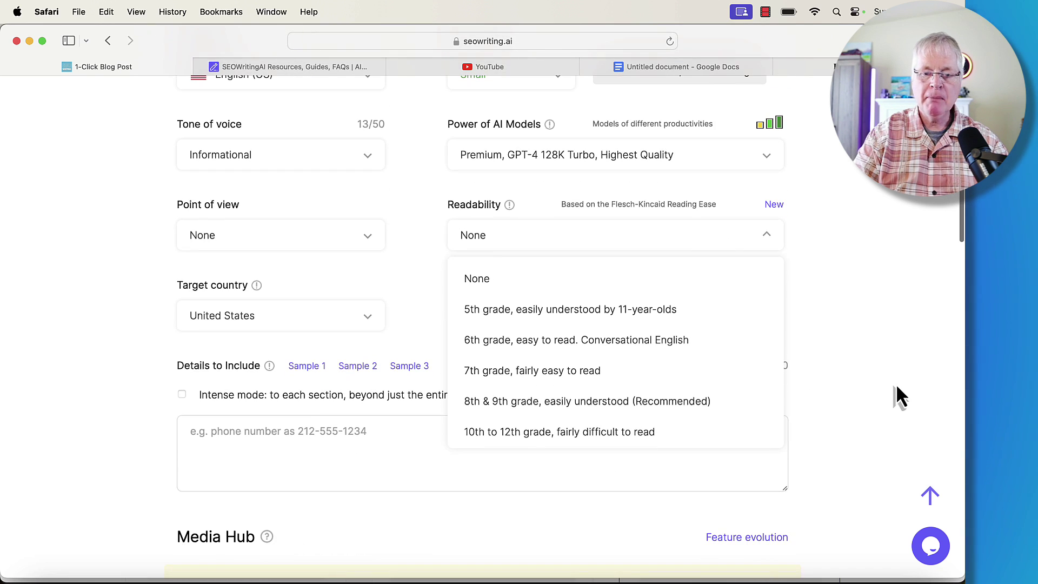
pyautogui.click(560, 405)
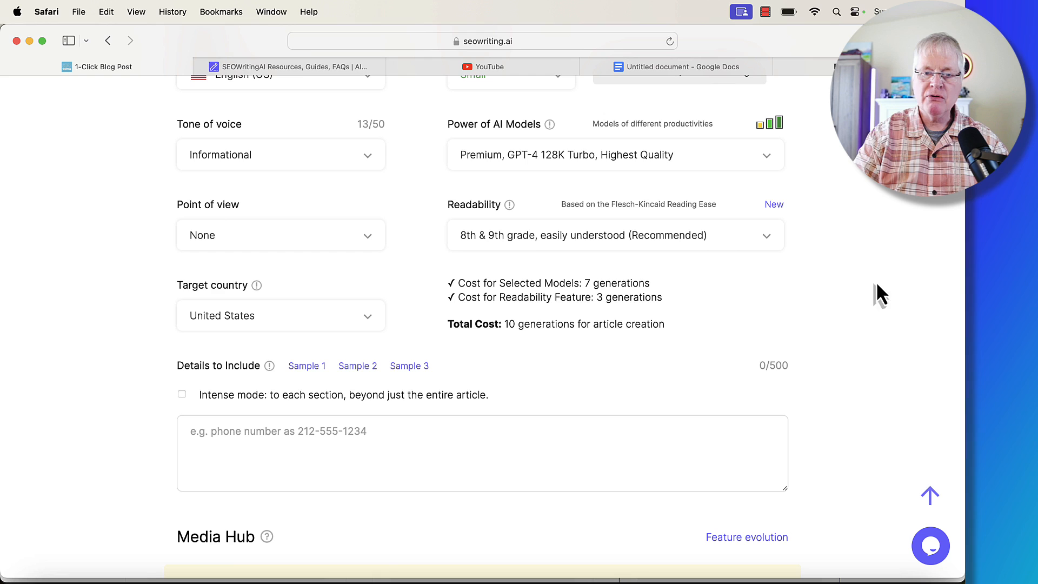
pyautogui.scroll(-3, 868, 311)
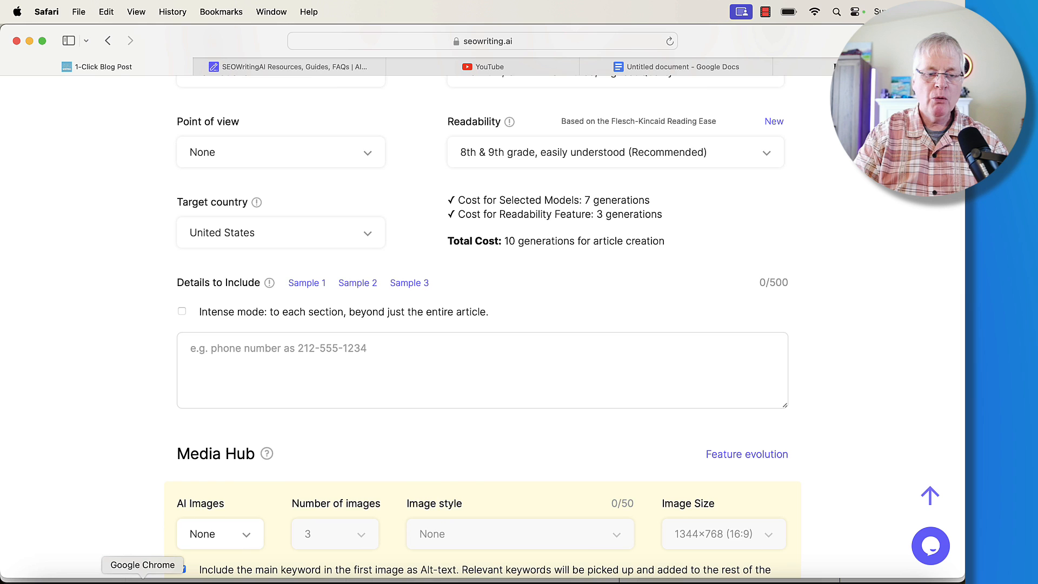
pyautogui.click(141, 578)
pyautogui.scroll(-1, 670, 523)
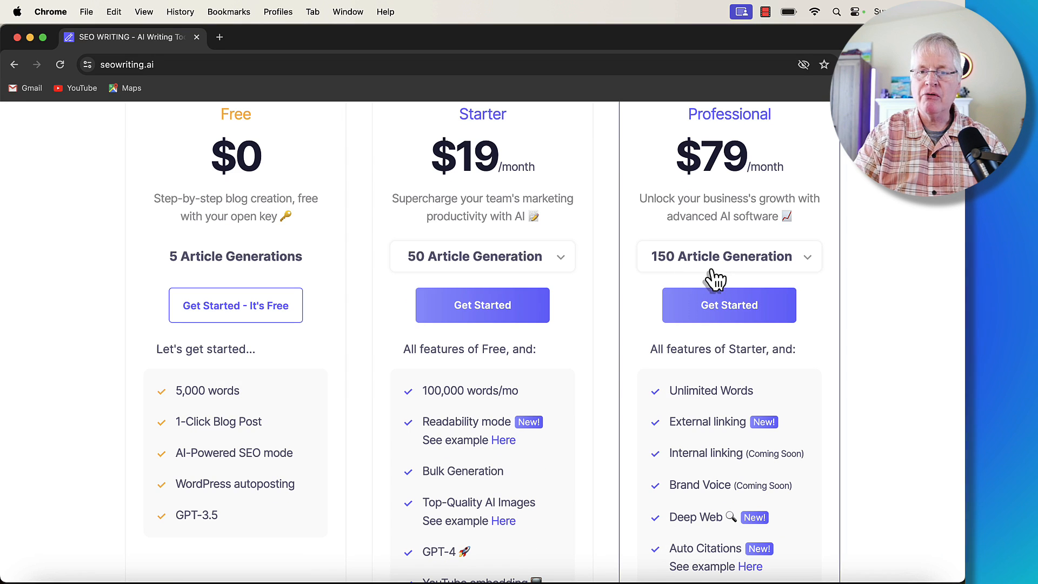
pyautogui.scroll(1, 715, 279)
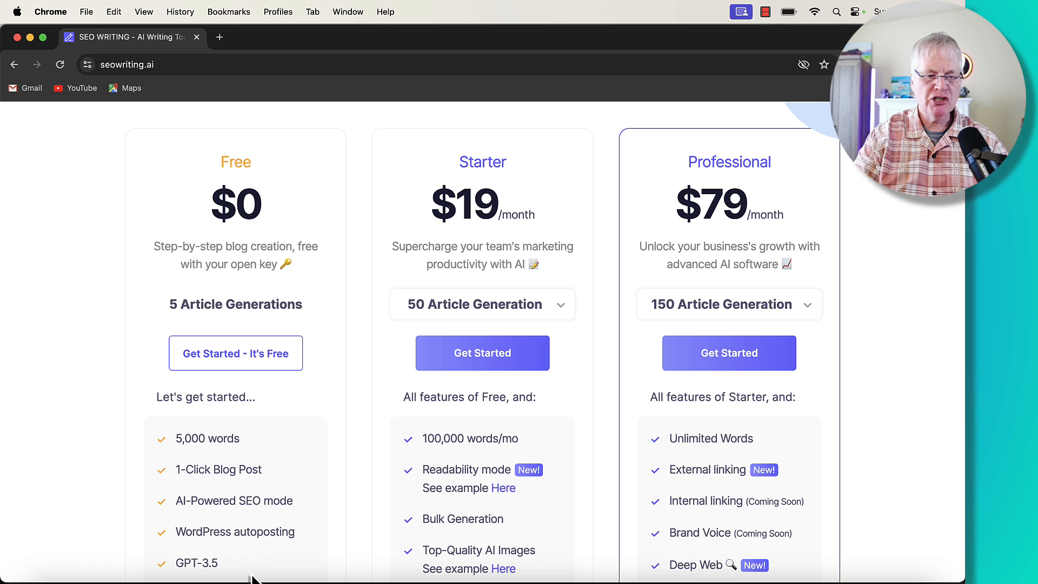
# Enable two AI-generated images in Cartoon style for the article
pyautogui.click(109, 577)
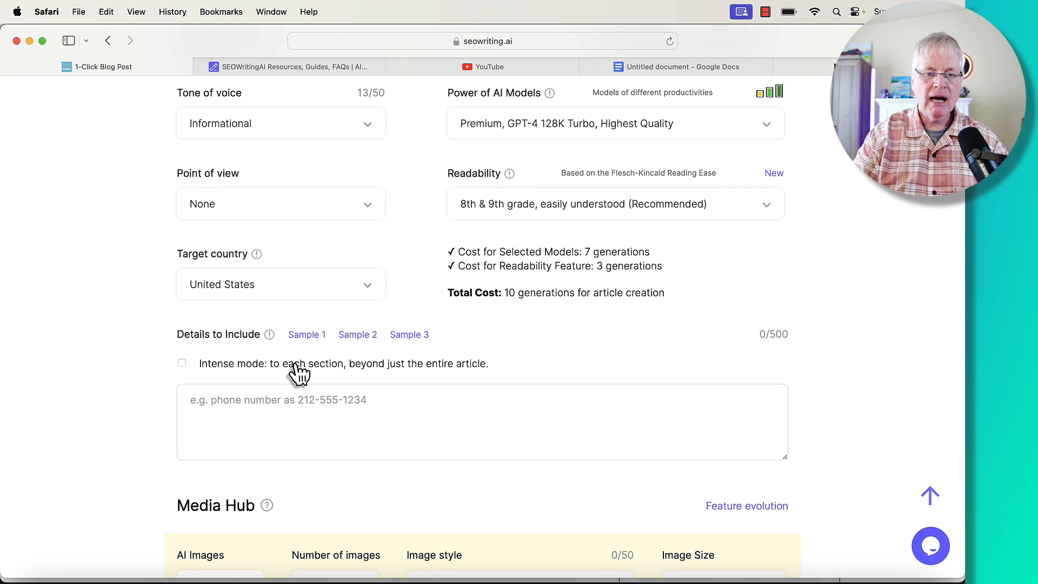
pyautogui.scroll(1, 300, 373)
pyautogui.scroll(-8, 589, 351)
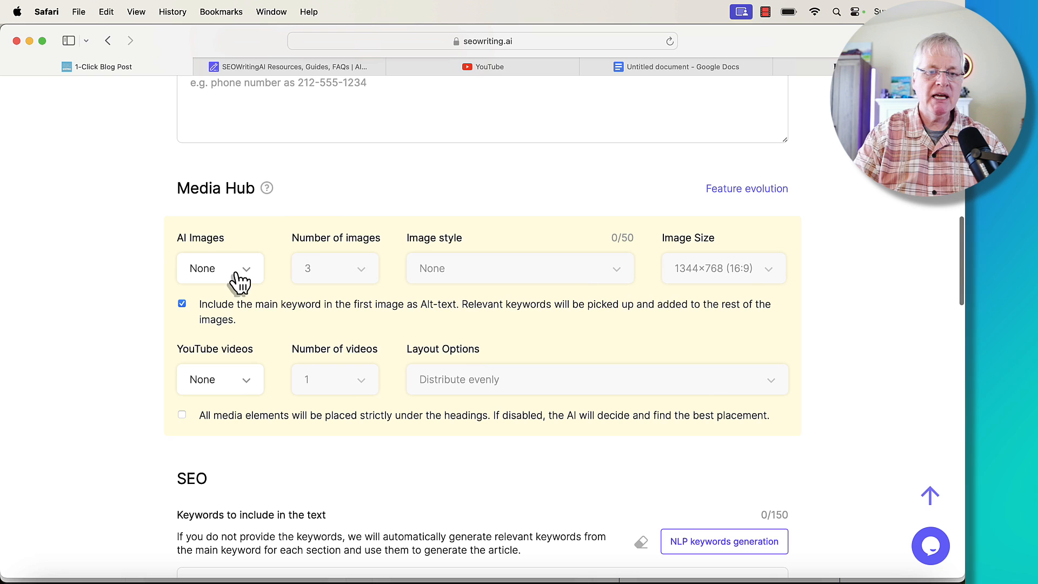
pyautogui.click(246, 268)
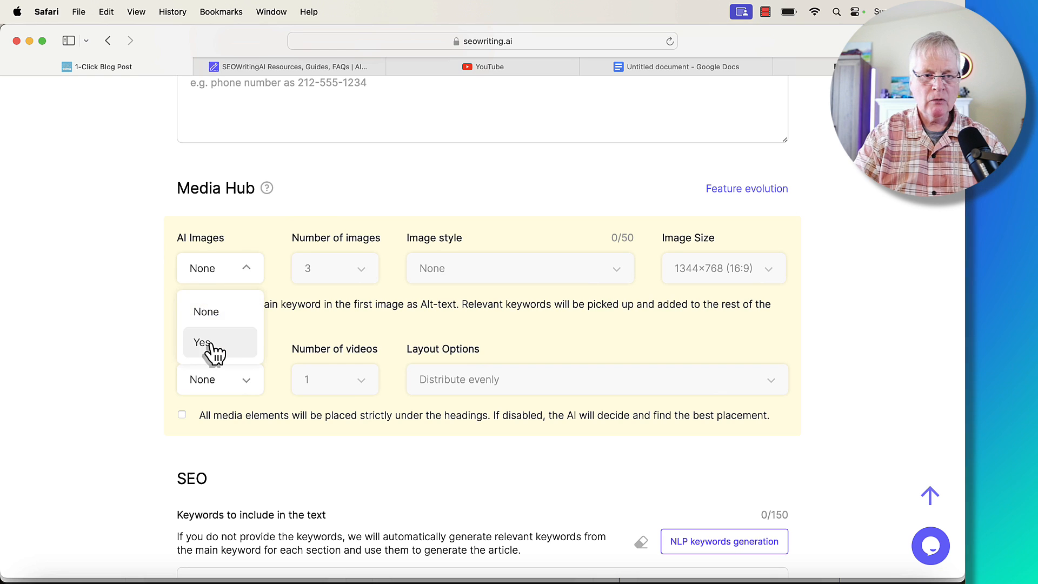
pyautogui.click(204, 345)
pyautogui.click(361, 269)
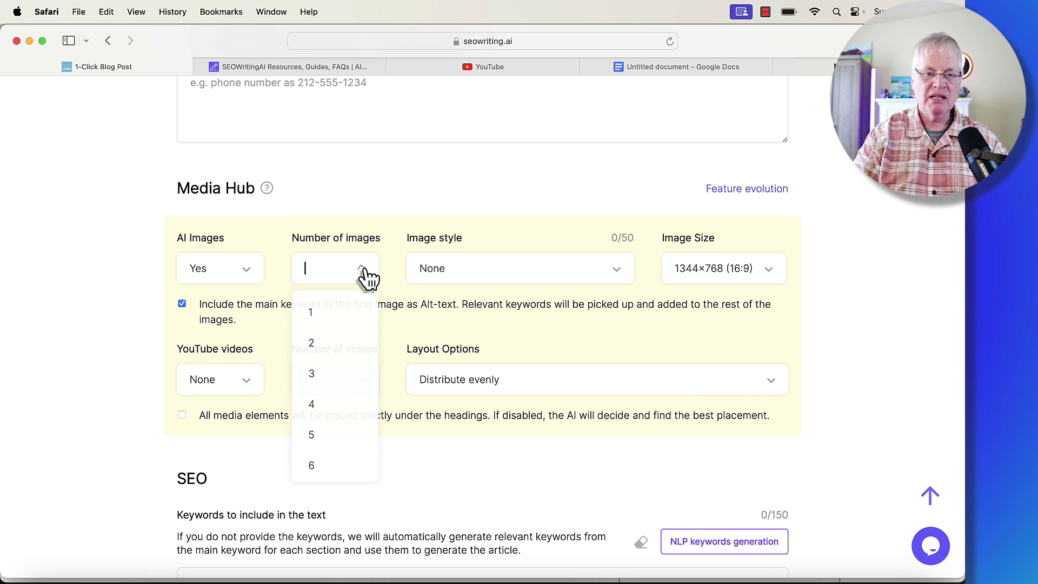
pyautogui.click(312, 342)
pyautogui.click(617, 268)
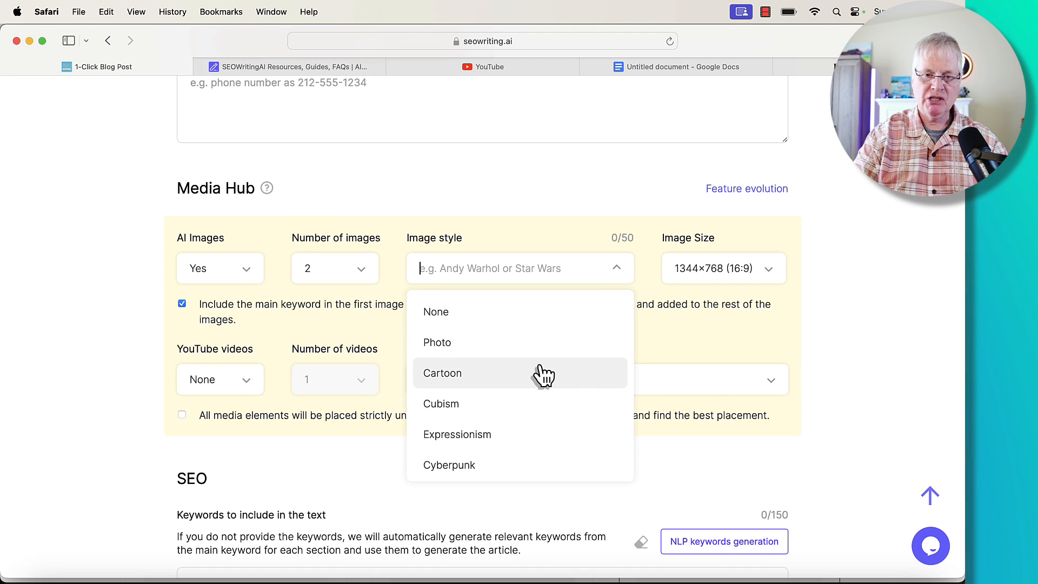
pyautogui.click(545, 375)
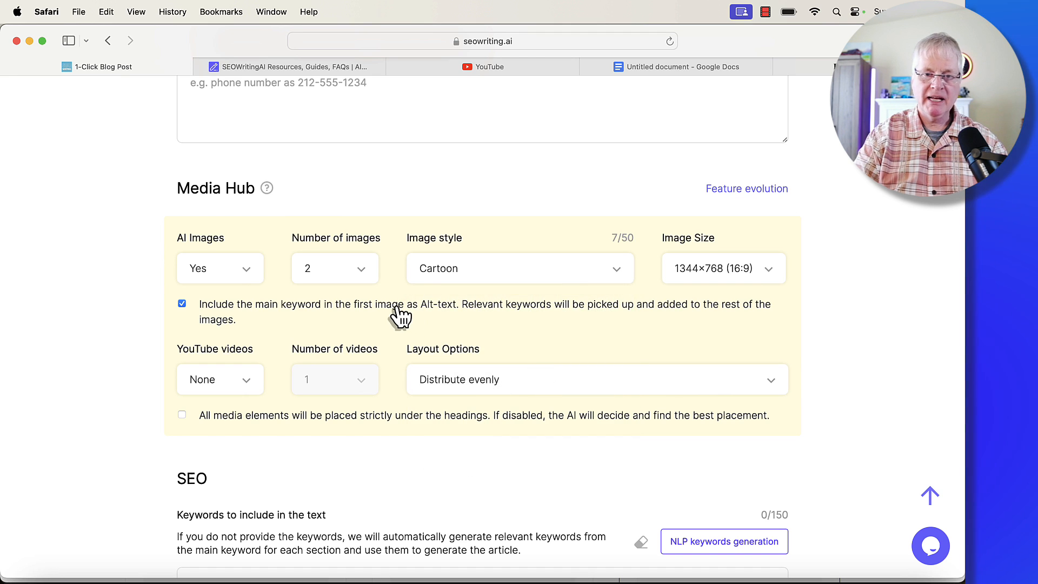
# Include one YouTube video with an alternating image and video layout
pyautogui.click(249, 380)
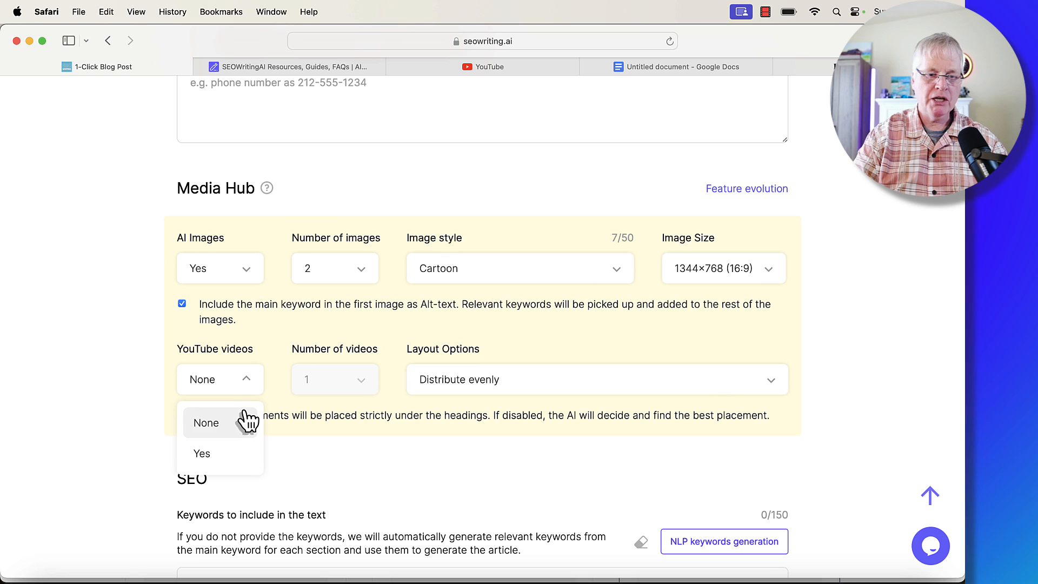
pyautogui.click(236, 455)
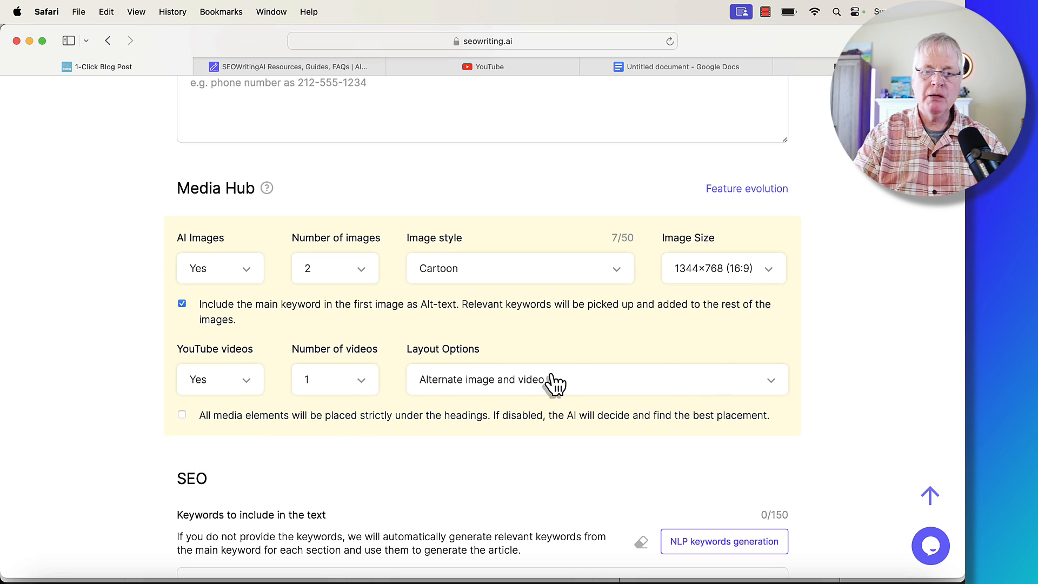
pyautogui.click(774, 388)
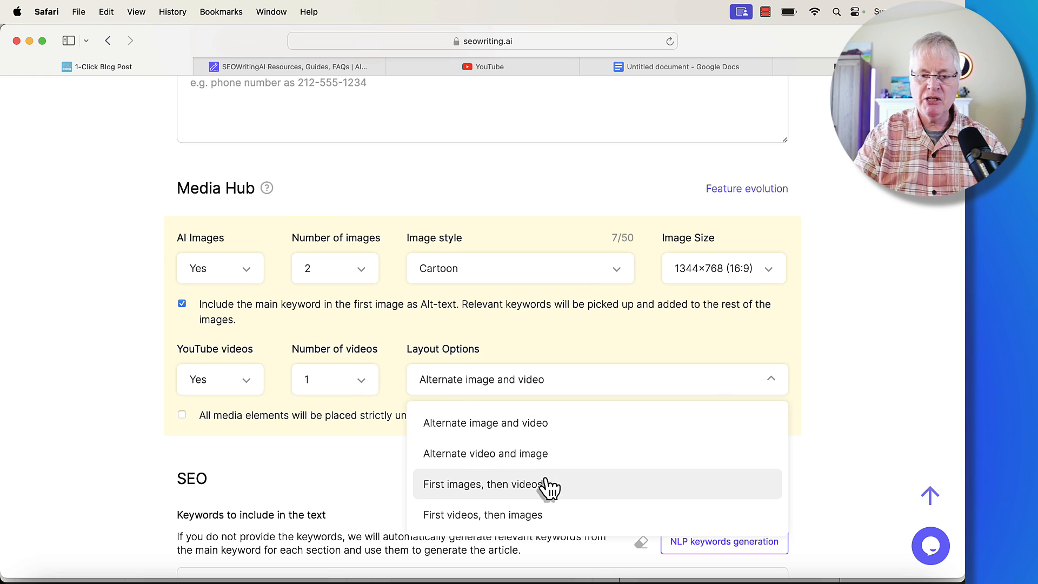
pyautogui.click(573, 433)
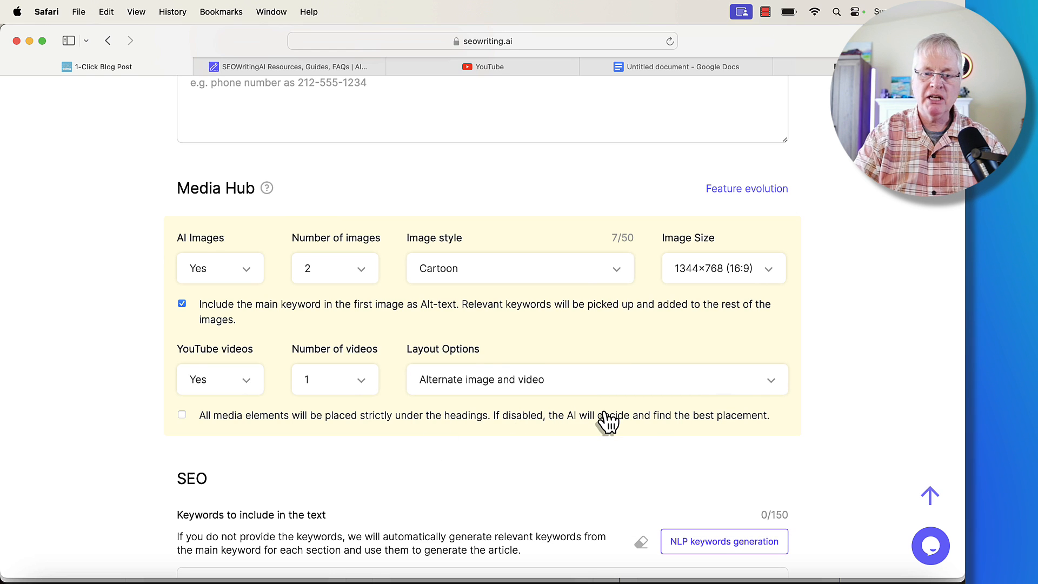
pyautogui.scroll(-5, 607, 419)
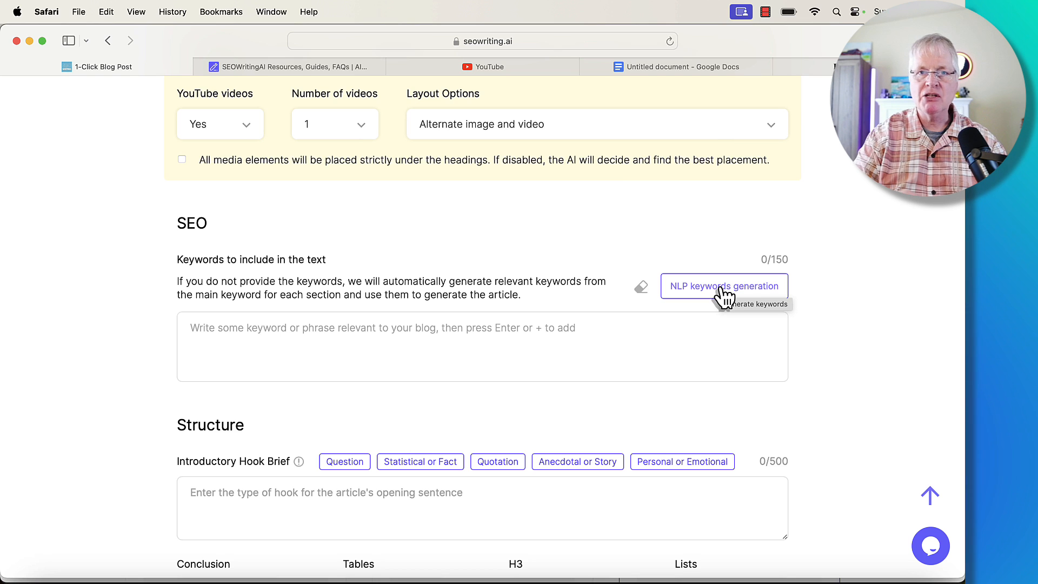
# Generate NLP keywords like 'why are mountain bikes so expensive' from the main keyword
pyautogui.click(724, 289)
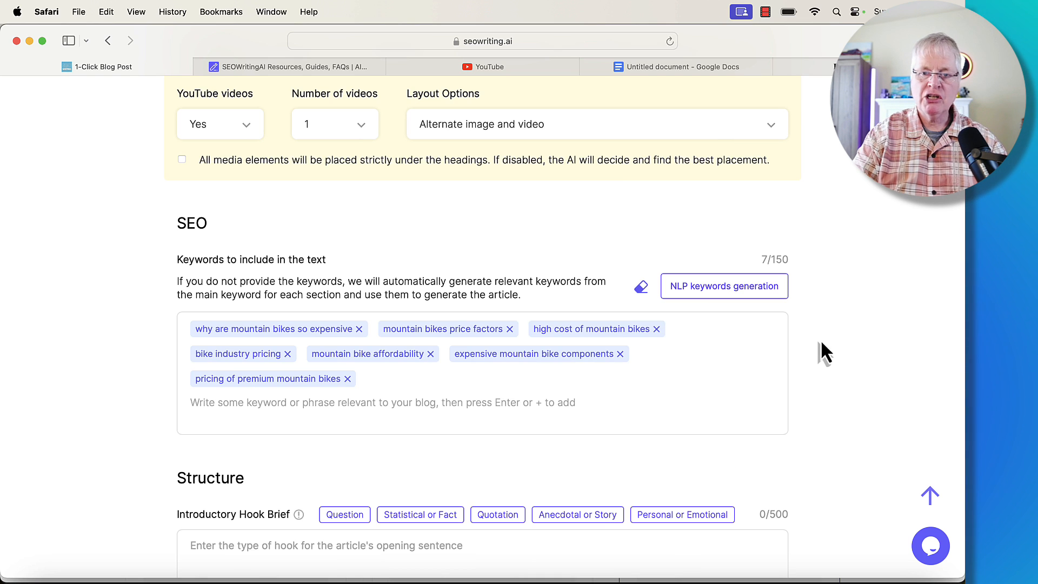
pyautogui.scroll(-5, 724, 371)
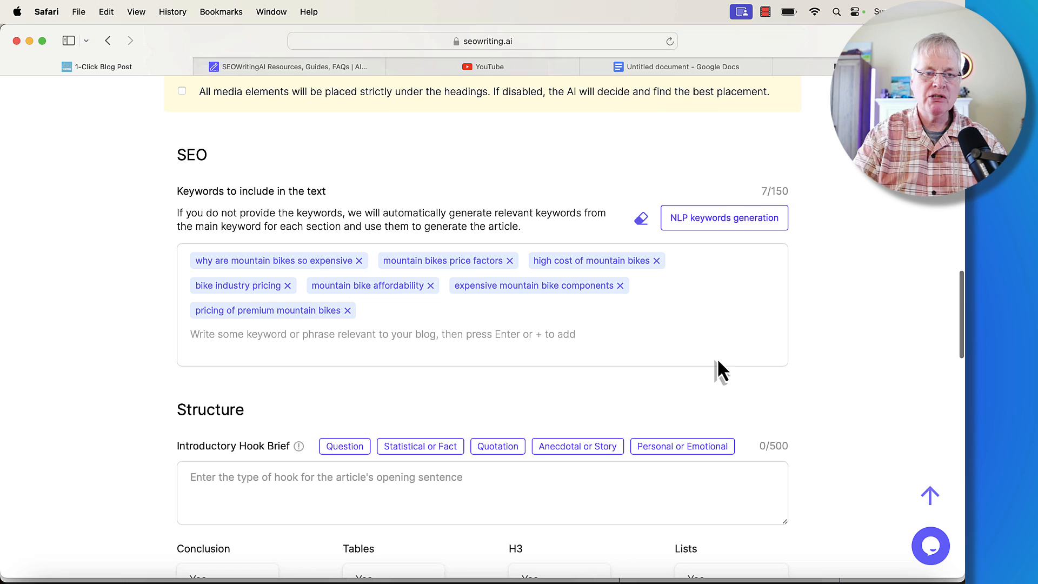
pyautogui.scroll(-3, 716, 358)
pyautogui.scroll(-2, 714, 357)
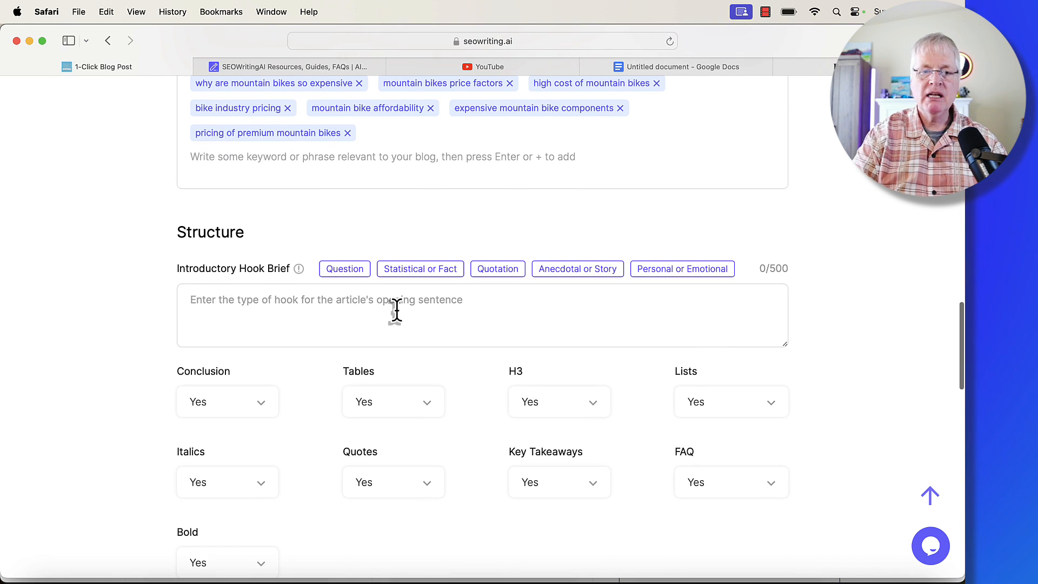
# Fill the hook brief with an intriguing question and set Key Takeaways and FAQ to No
pyautogui.click(361, 271)
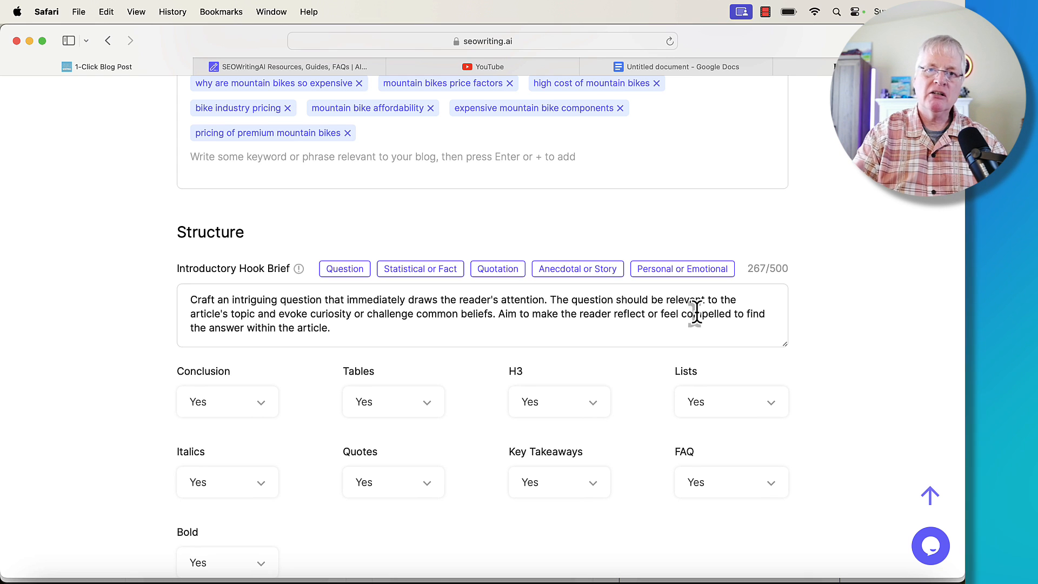
pyautogui.scroll(-3, 402, 386)
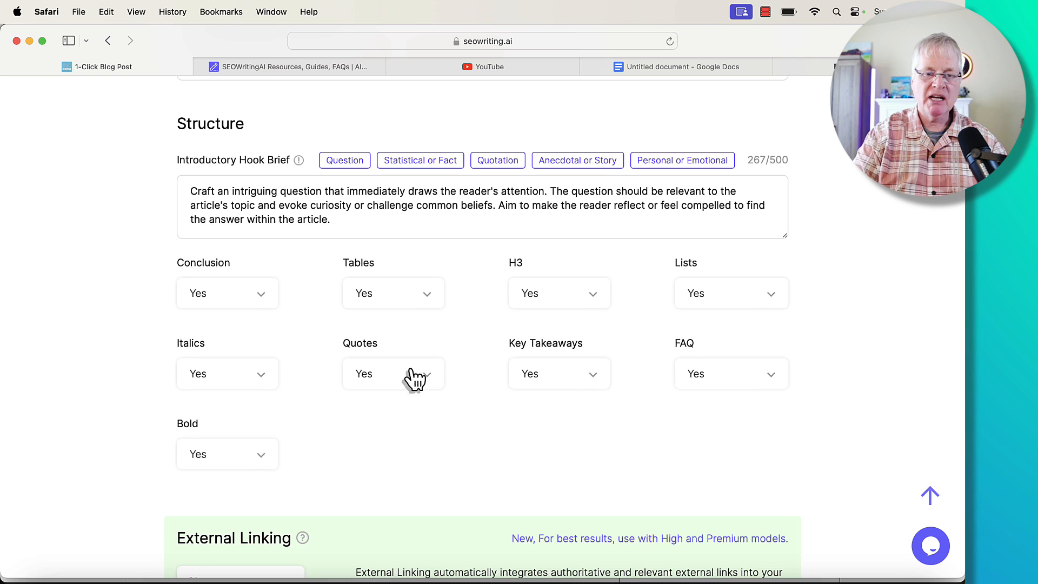
pyautogui.click(598, 378)
pyautogui.click(560, 418)
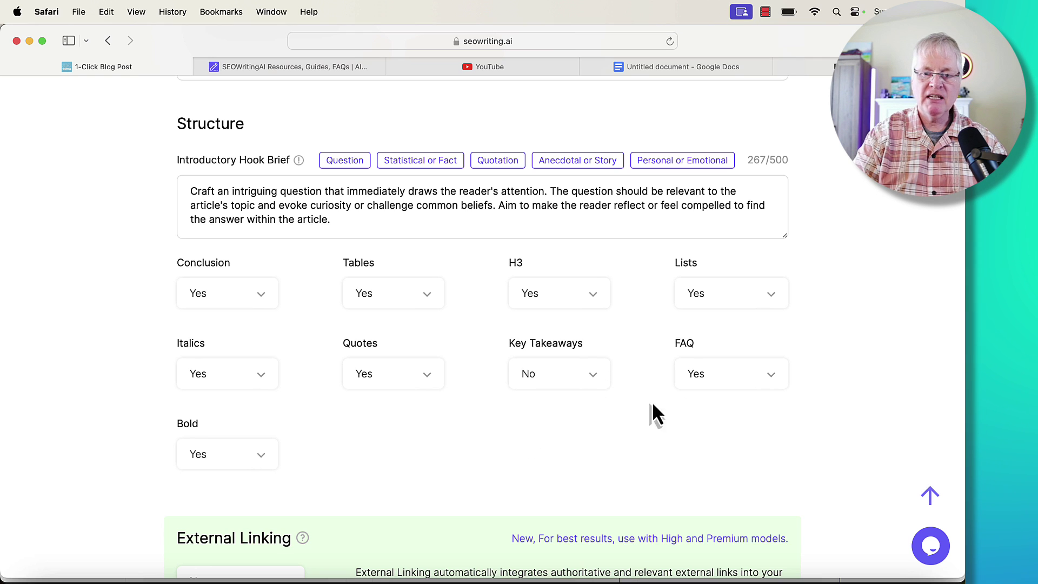
pyautogui.click(768, 374)
pyautogui.click(739, 420)
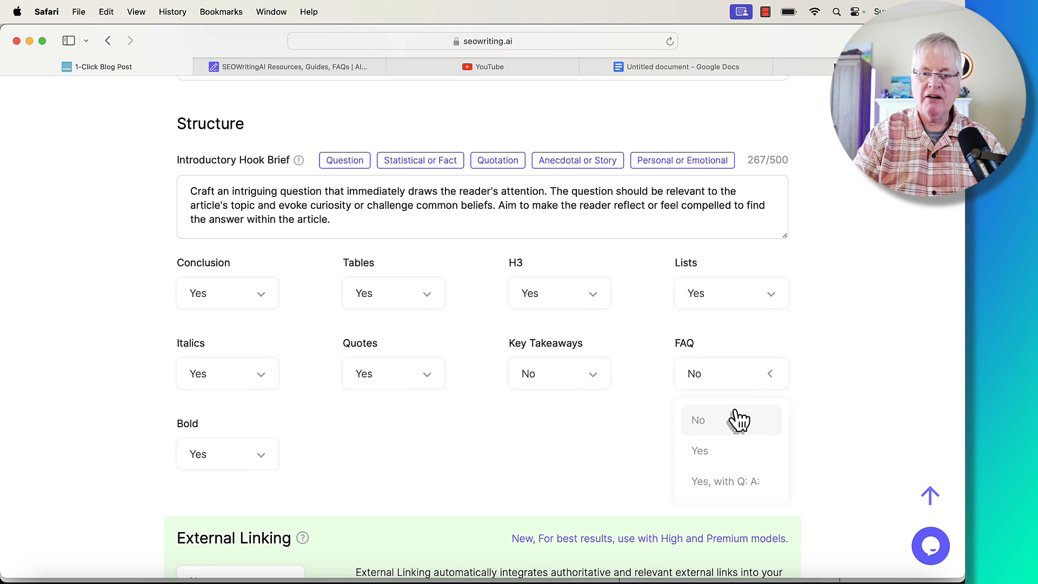
pyautogui.scroll(-5, 526, 415)
pyautogui.scroll(-2, 525, 416)
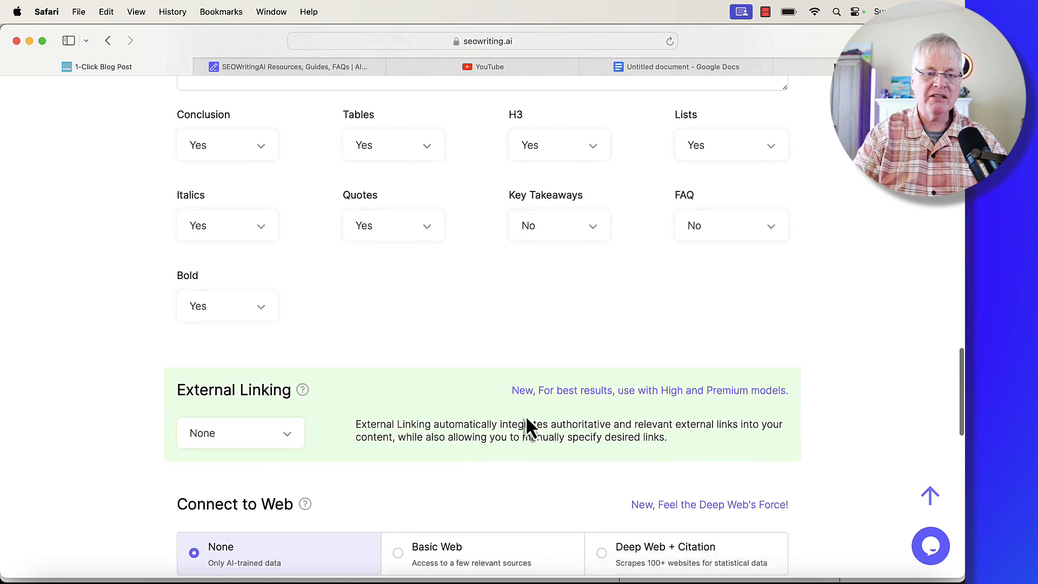
pyautogui.scroll(-4, 526, 416)
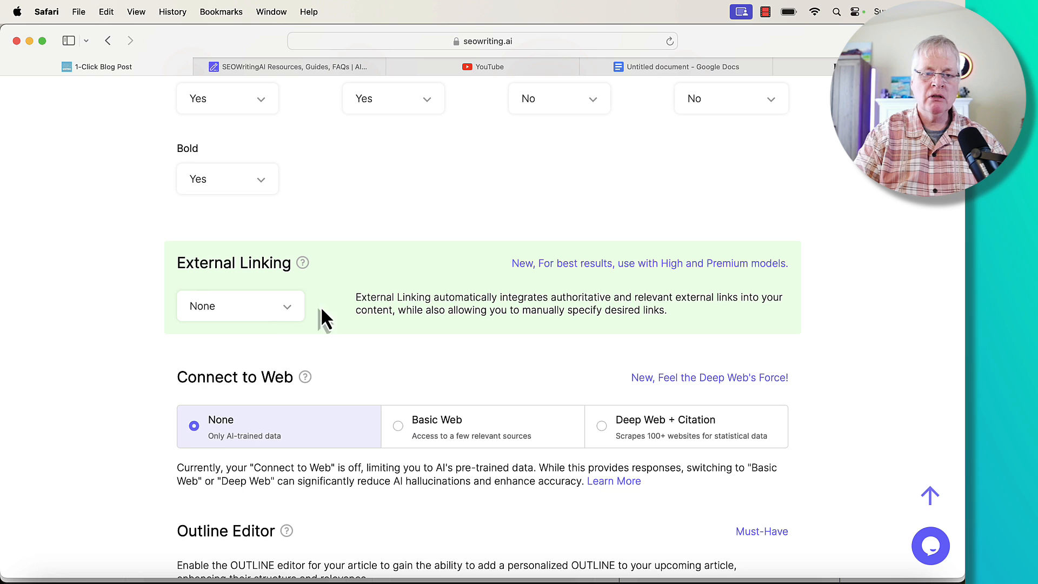
# Set External Linking to Automatic with 3-4 links placed evenly throughout
pyautogui.click(289, 311)
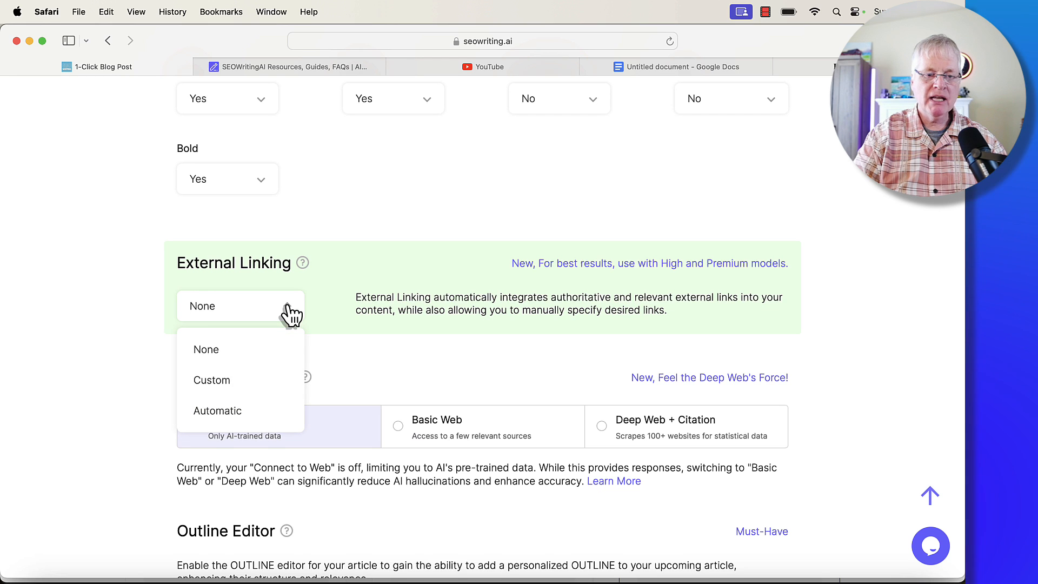
pyautogui.click(267, 414)
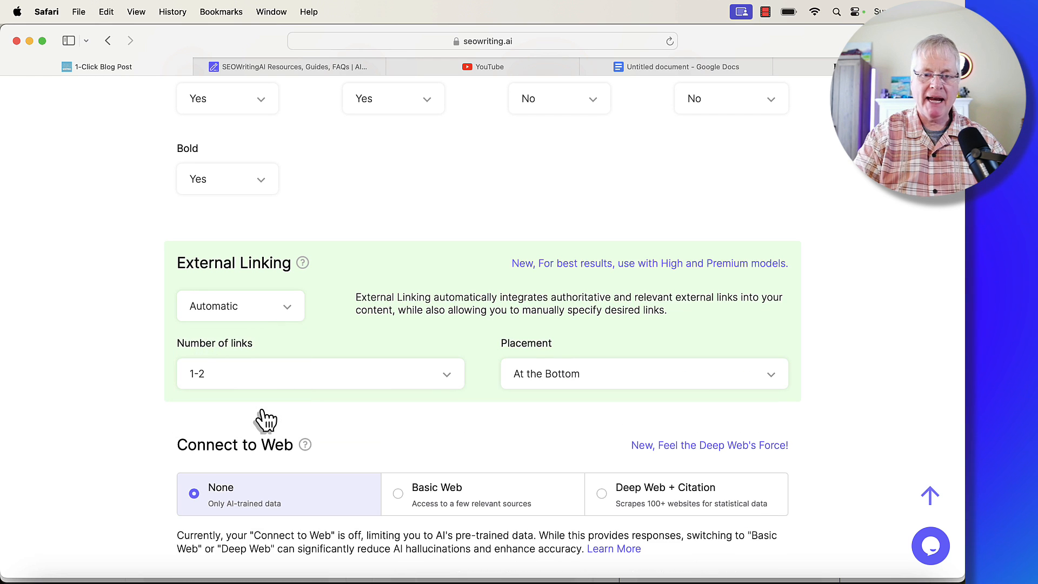
pyautogui.click(446, 377)
pyautogui.click(408, 447)
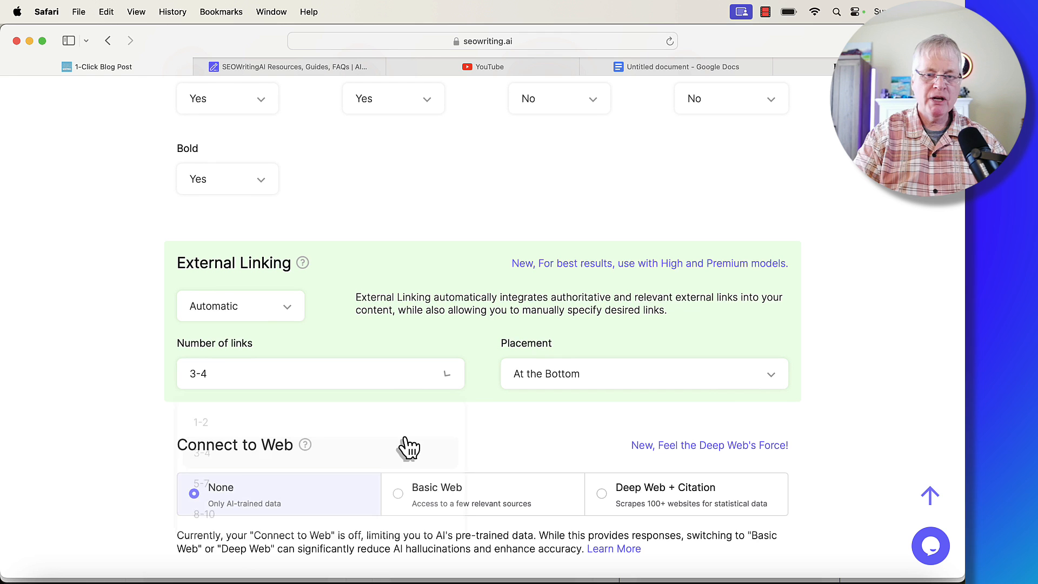
pyautogui.click(771, 376)
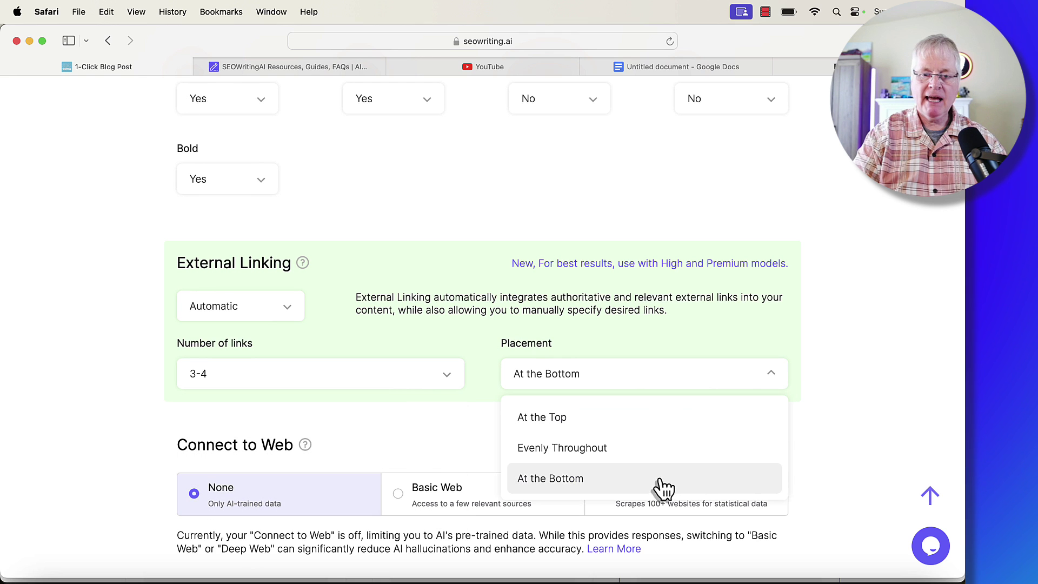
pyautogui.click(665, 451)
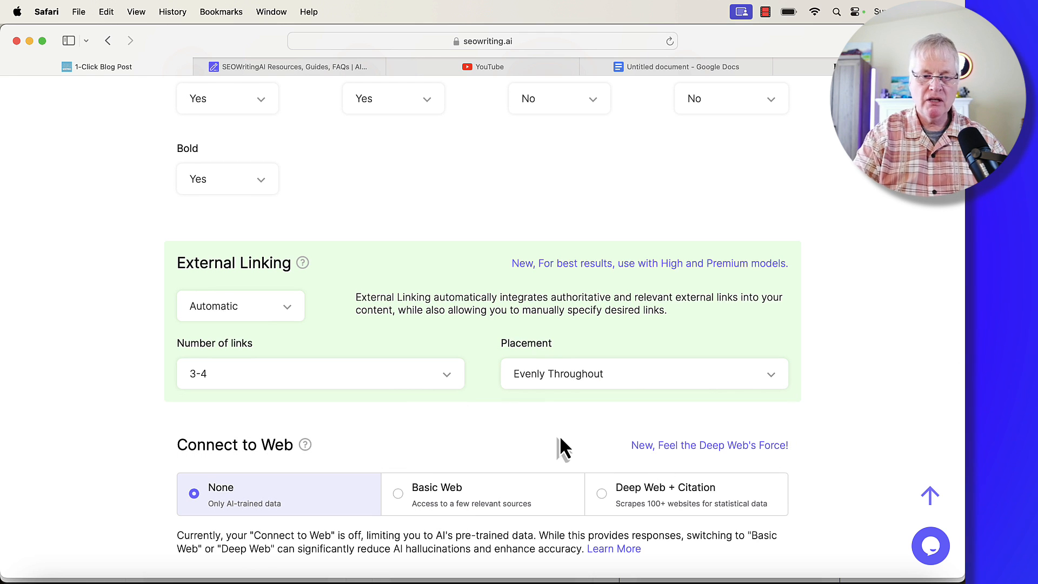
pyautogui.scroll(-5, 559, 436)
pyautogui.scroll(-2, 559, 436)
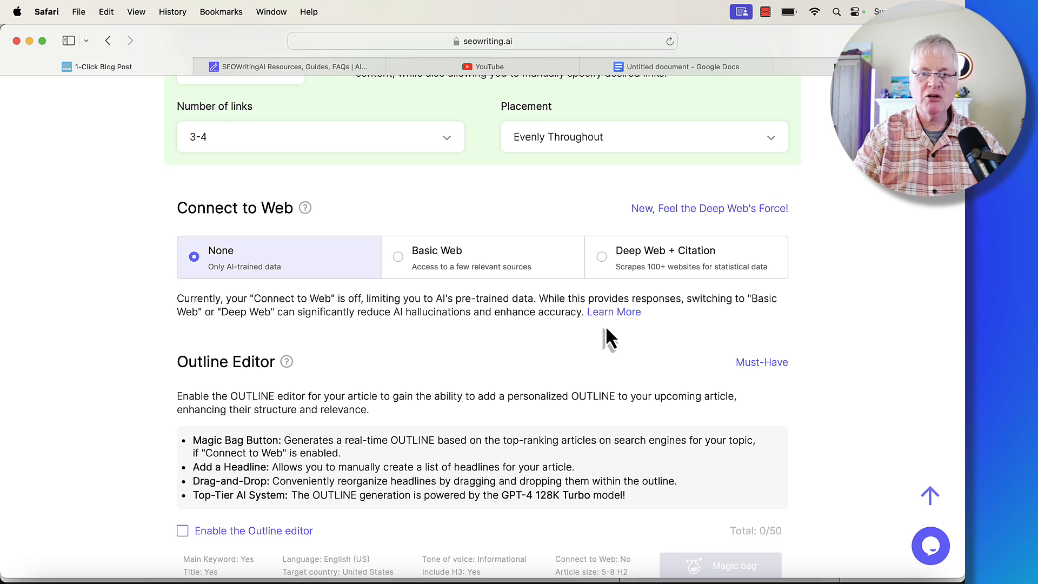
pyautogui.scroll(5, 606, 325)
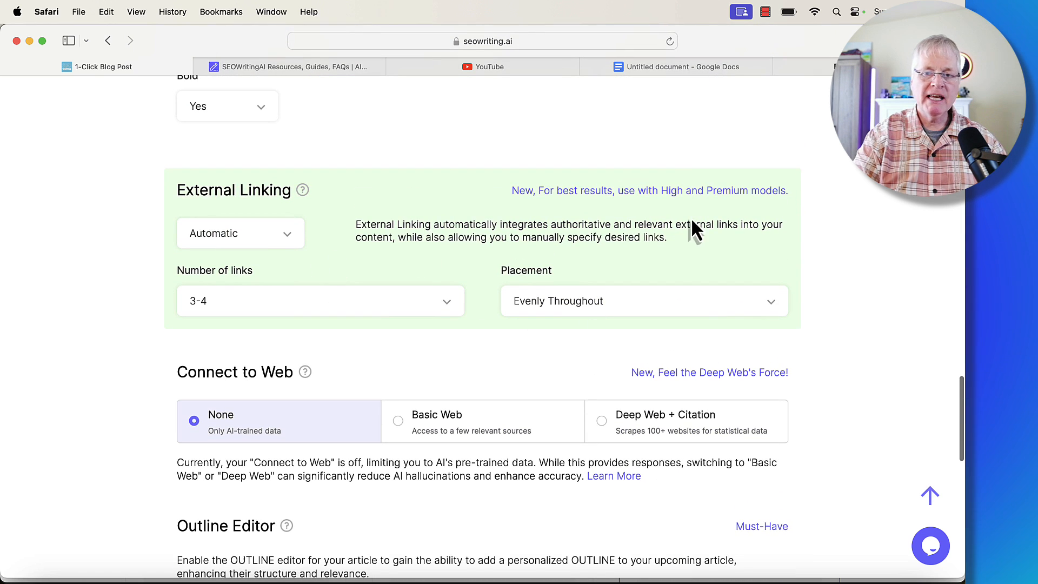
pyautogui.scroll(-2, 586, 393)
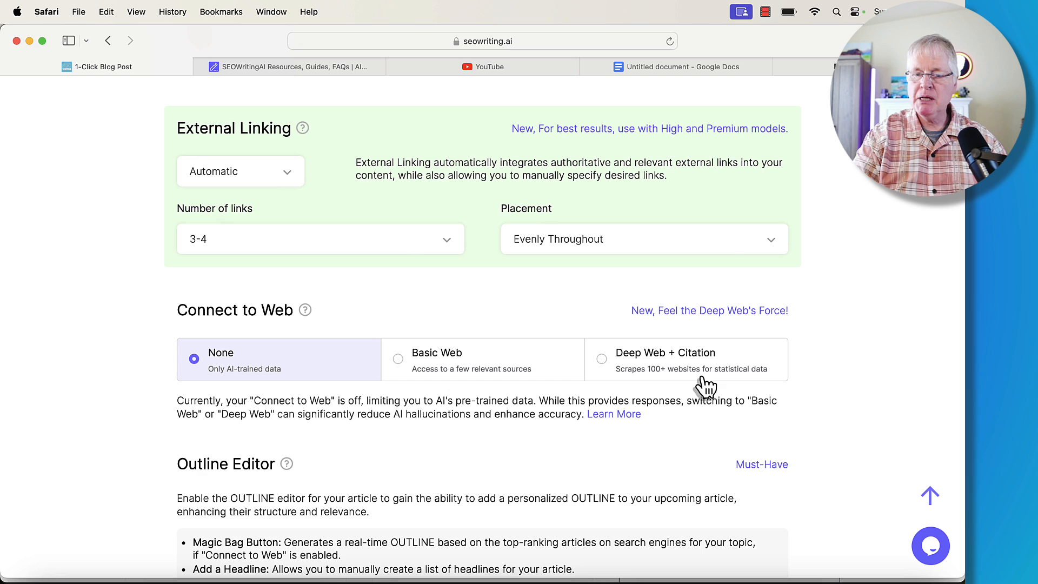
# Set Connect to Web to Deep Web + Citation with source links and citations both Yes
pyautogui.click(601, 361)
pyautogui.scroll(-3, 578, 409)
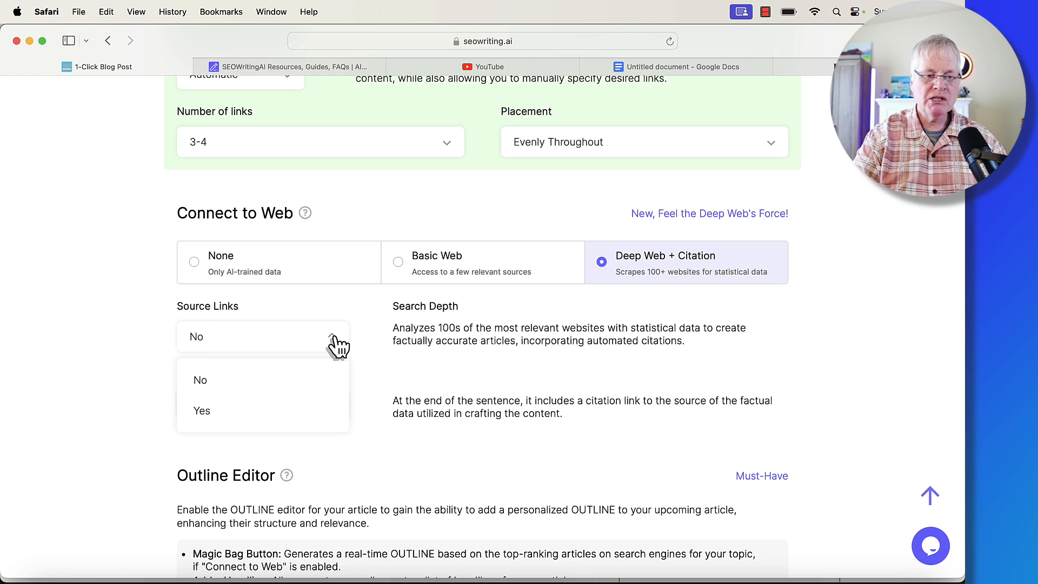
pyautogui.click(307, 411)
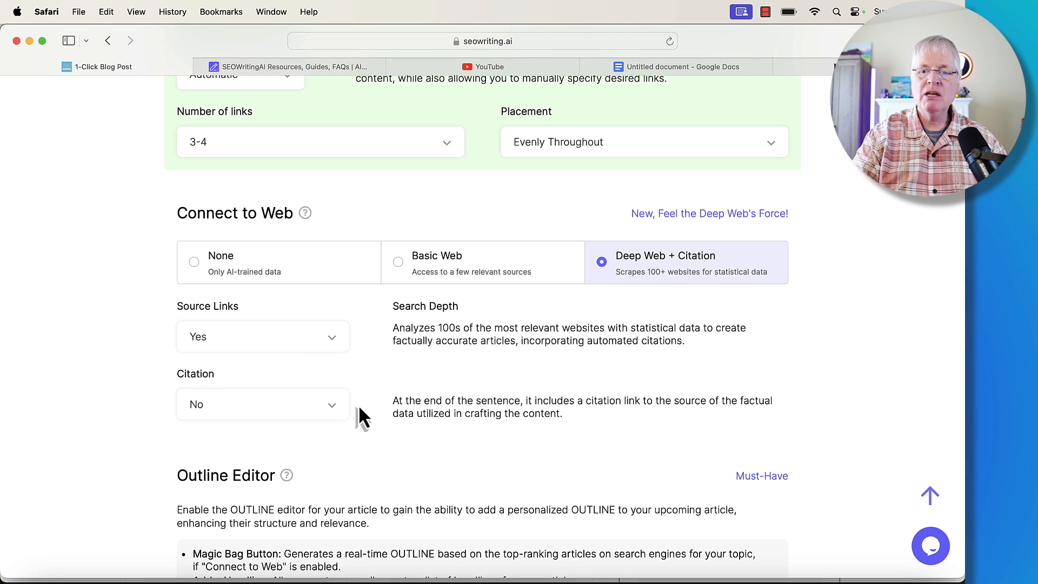
pyautogui.click(328, 409)
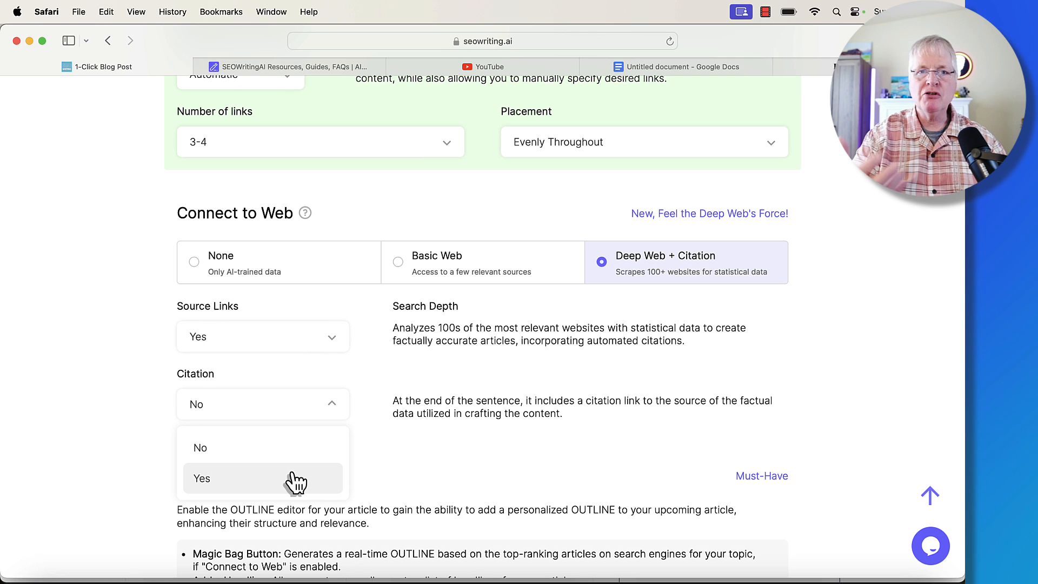
pyautogui.click(297, 482)
pyautogui.scroll(-5, 363, 455)
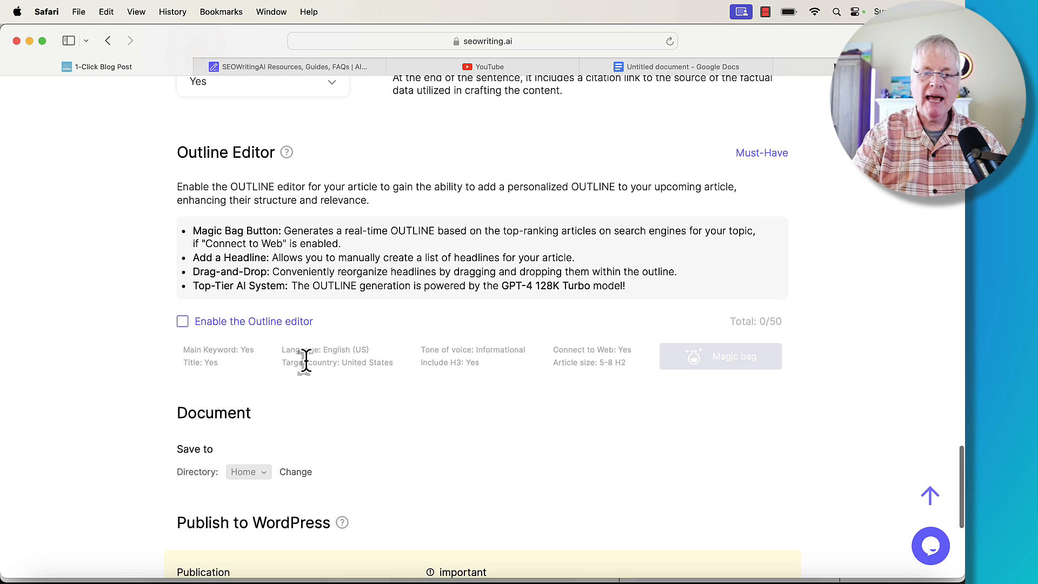
# Enable the outline editor and generate the H2/H3 heading outline with Magic bag, adding no extra heading
pyautogui.click(183, 322)
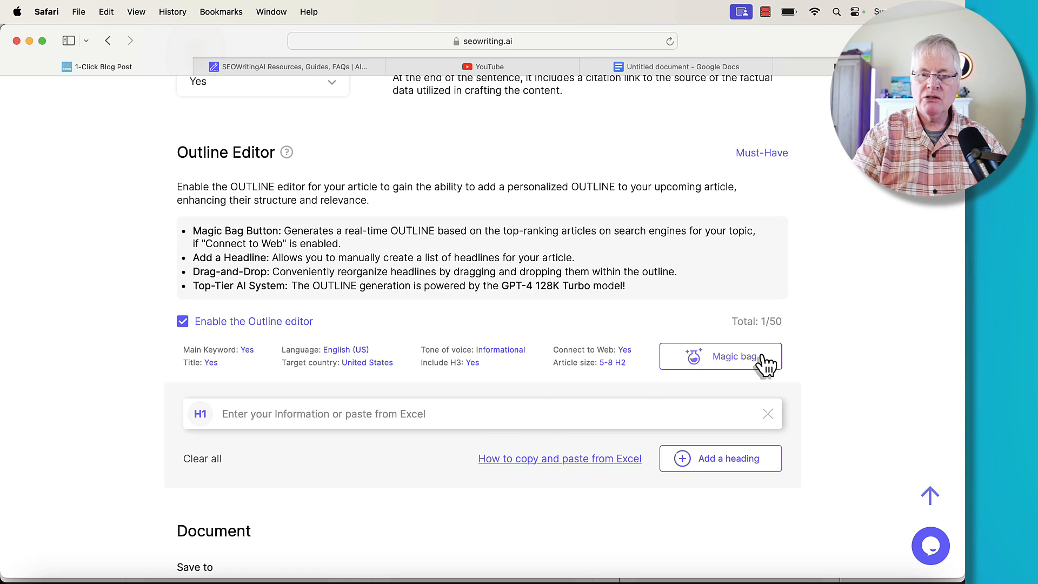
pyautogui.click(744, 357)
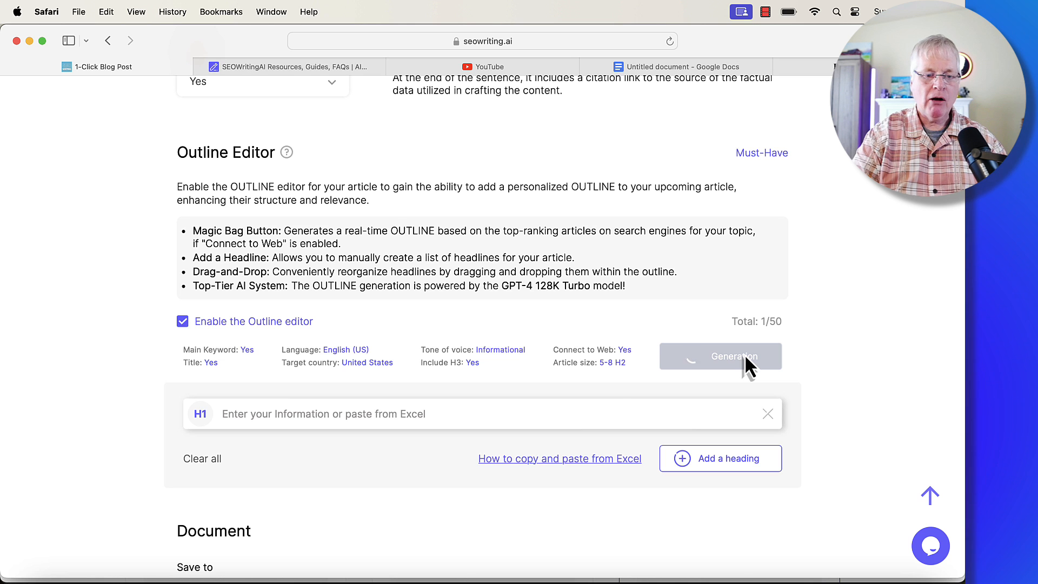
pyautogui.scroll(-3, 622, 409)
pyautogui.scroll(-3, 623, 408)
pyautogui.scroll(-3, 623, 407)
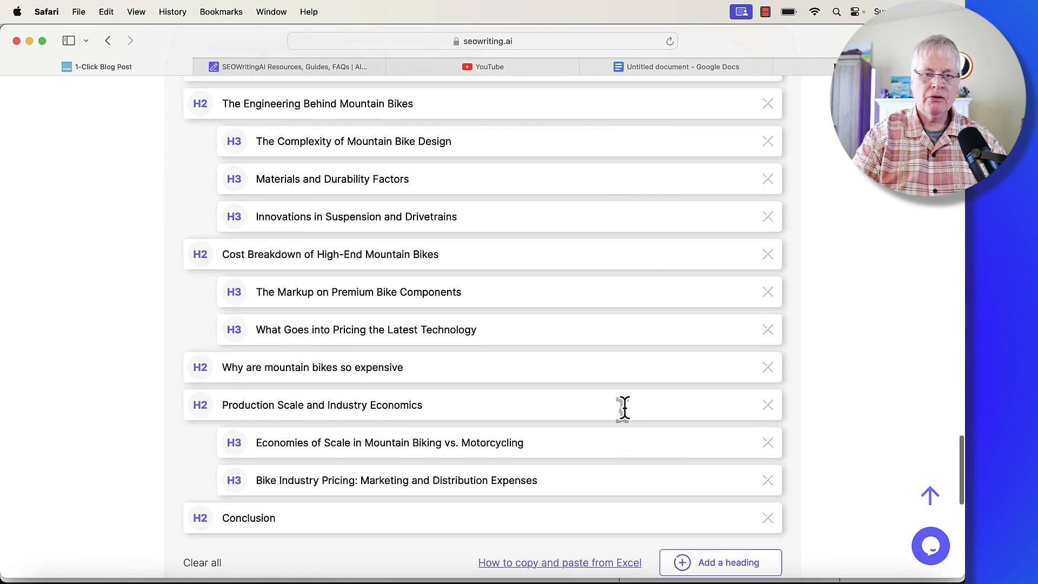
pyautogui.scroll(-2, 623, 409)
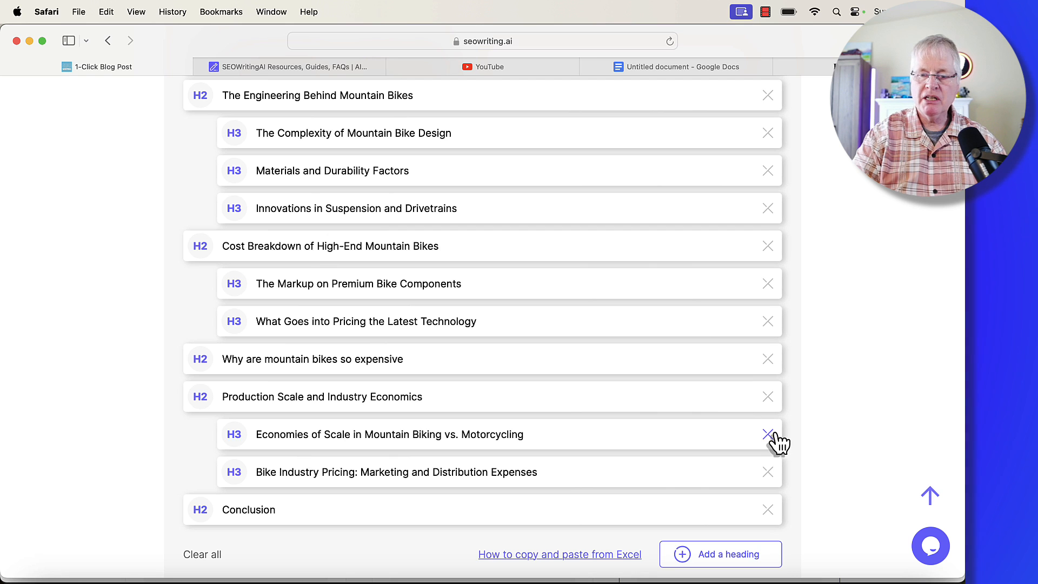
pyautogui.scroll(-2, 689, 432)
pyautogui.scroll(-2, 689, 431)
pyautogui.scroll(-1, 690, 432)
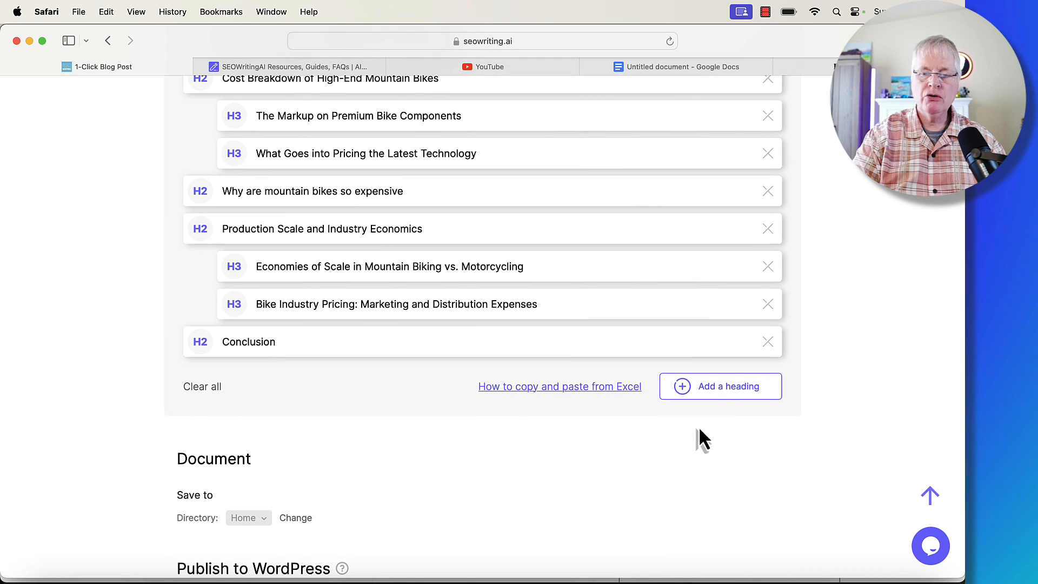
pyautogui.click(705, 386)
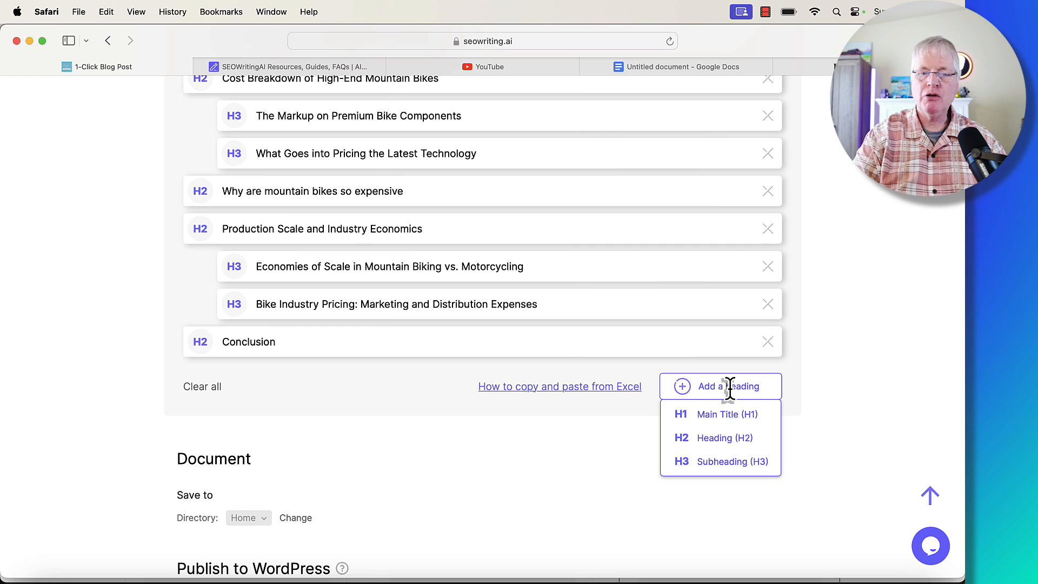
pyautogui.click(728, 386)
pyautogui.scroll(5, 494, 314)
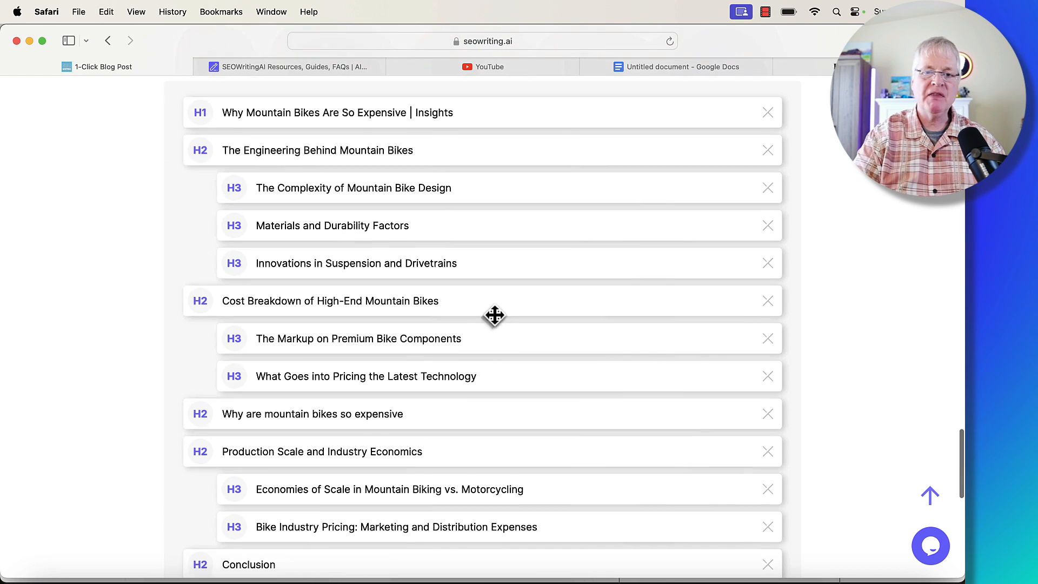
pyautogui.scroll(2, 494, 314)
pyautogui.scroll(-1, 494, 314)
pyautogui.scroll(-2, 494, 314)
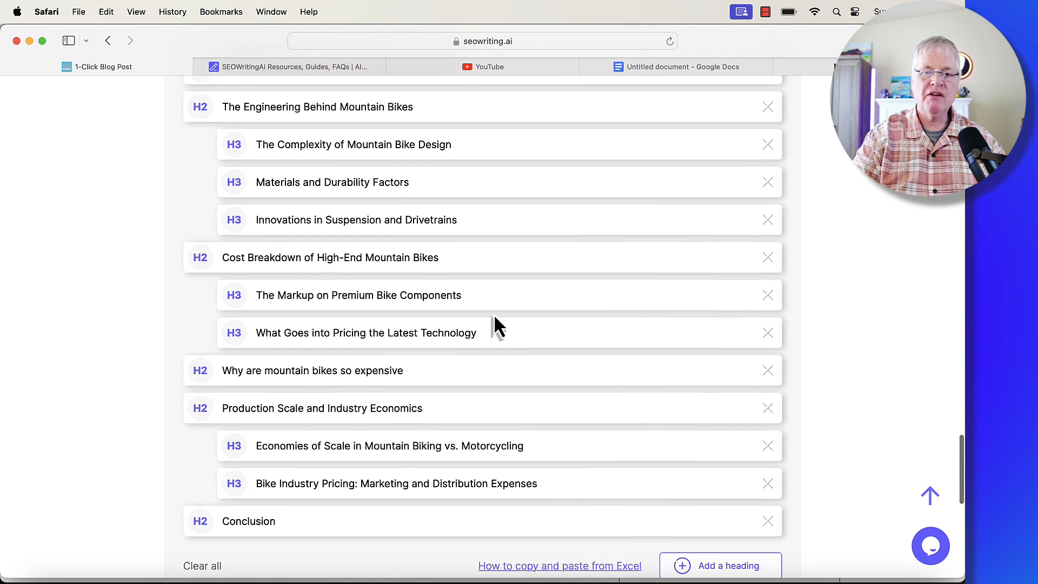
pyautogui.scroll(-1, 494, 314)
pyautogui.scroll(-3, 494, 313)
pyautogui.scroll(-3, 494, 313)
pyautogui.scroll(-4, 493, 314)
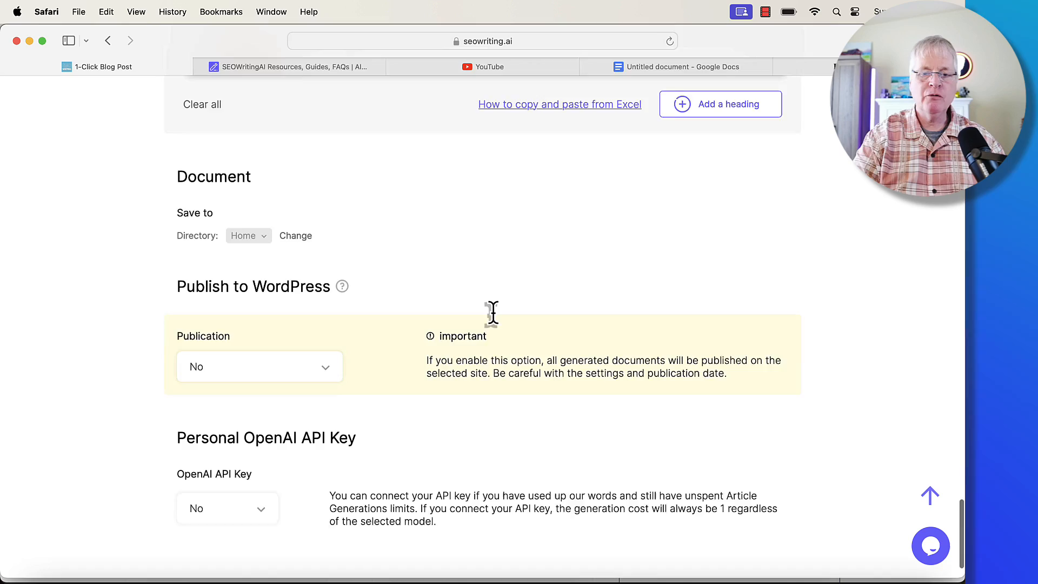
pyautogui.scroll(-1, 492, 313)
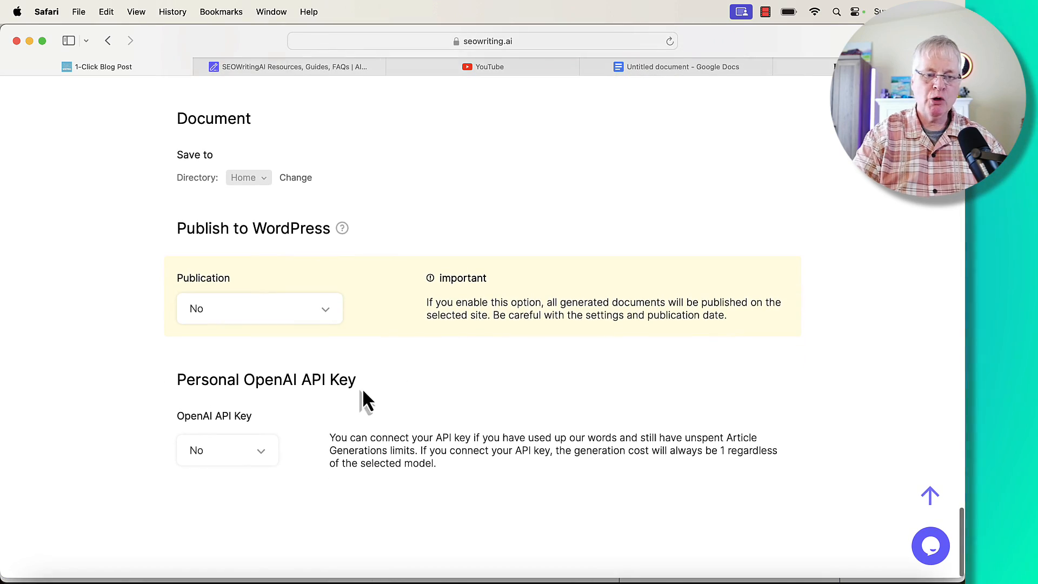
pyautogui.scroll(10, 381, 430)
pyautogui.scroll(5, 381, 430)
pyautogui.scroll(3, 389, 437)
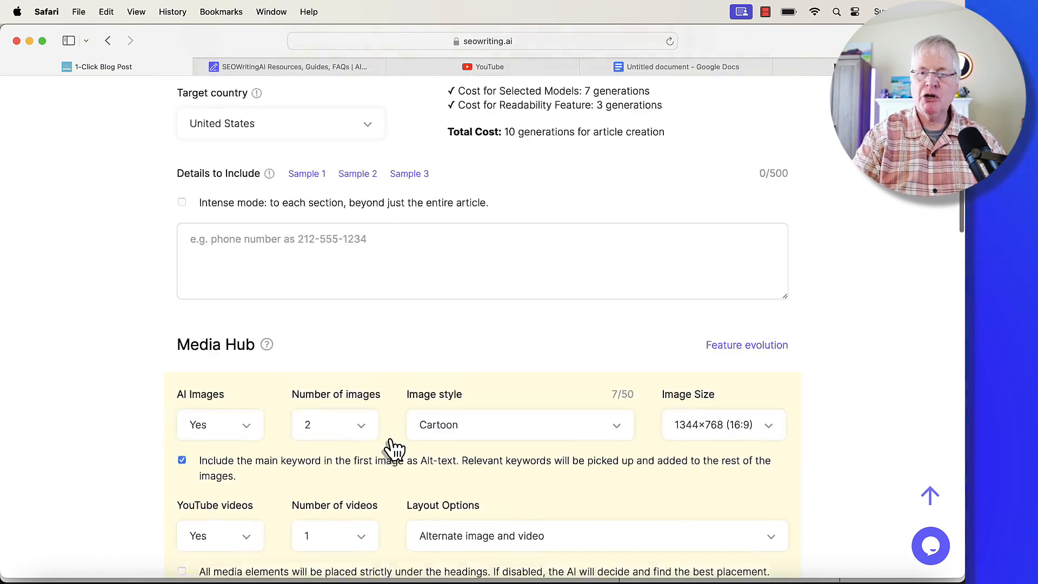
pyautogui.scroll(10, 393, 448)
pyautogui.scroll(3, 393, 448)
pyautogui.scroll(2, 394, 448)
pyautogui.scroll(1, 394, 448)
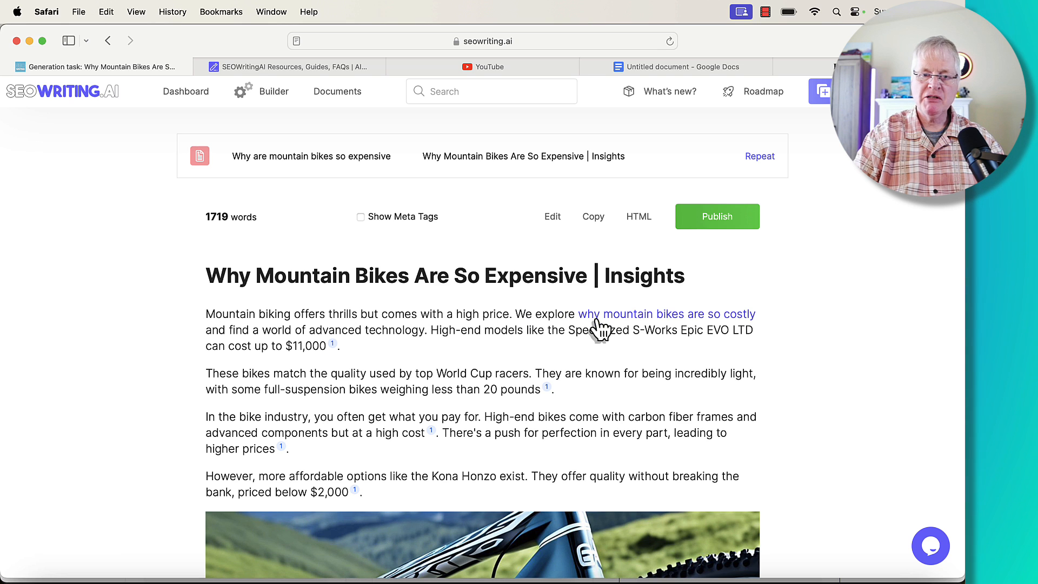
pyautogui.scroll(-3, 611, 384)
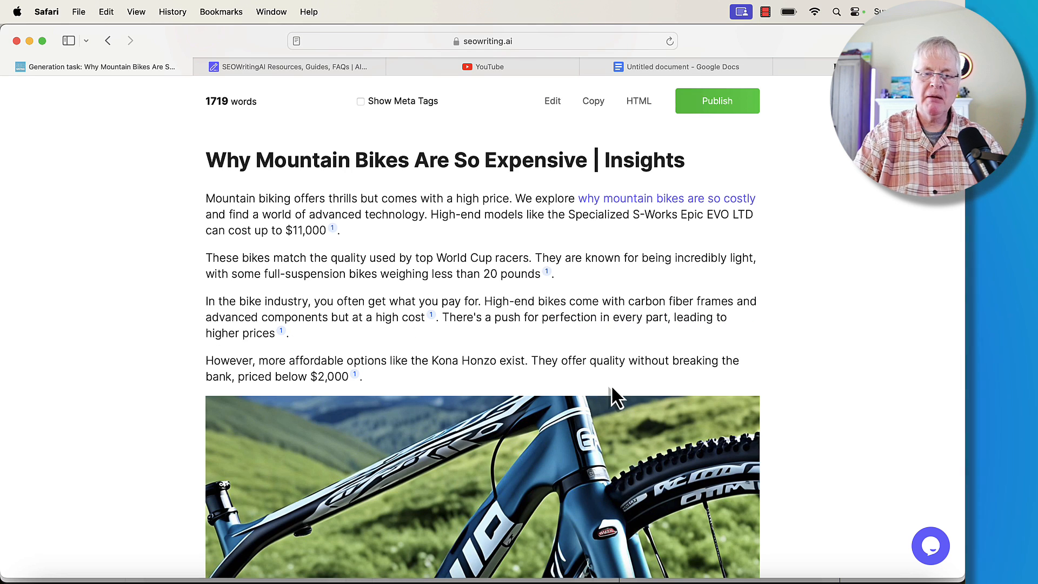
pyautogui.scroll(1, 611, 384)
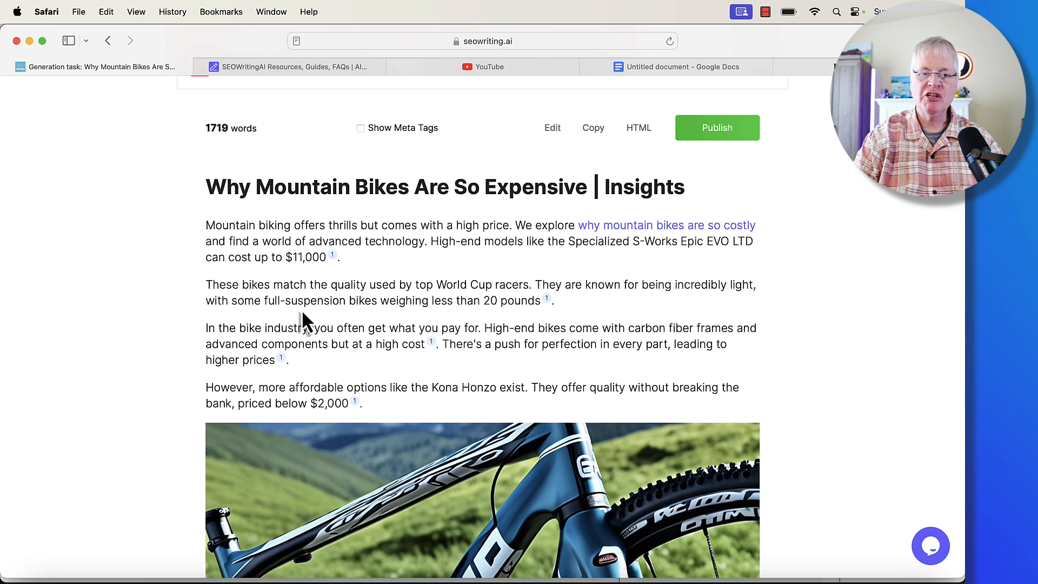
pyautogui.scroll(-1, 302, 320)
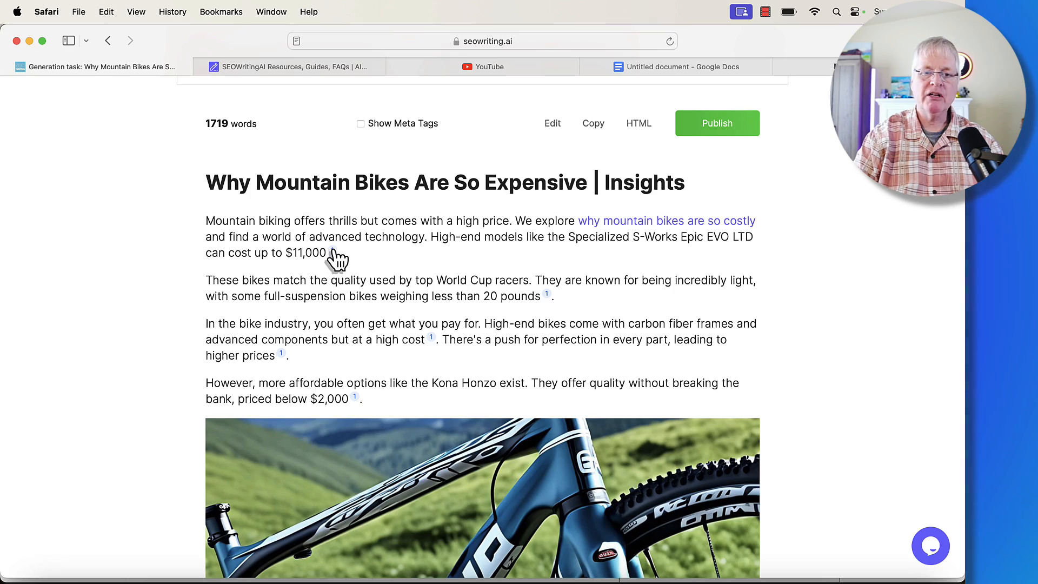
# Open the first footnote's theproscloset.com source, return to the article, and reopen it in another tab
pyautogui.click(333, 253)
pyautogui.scroll(-5, 663, 420)
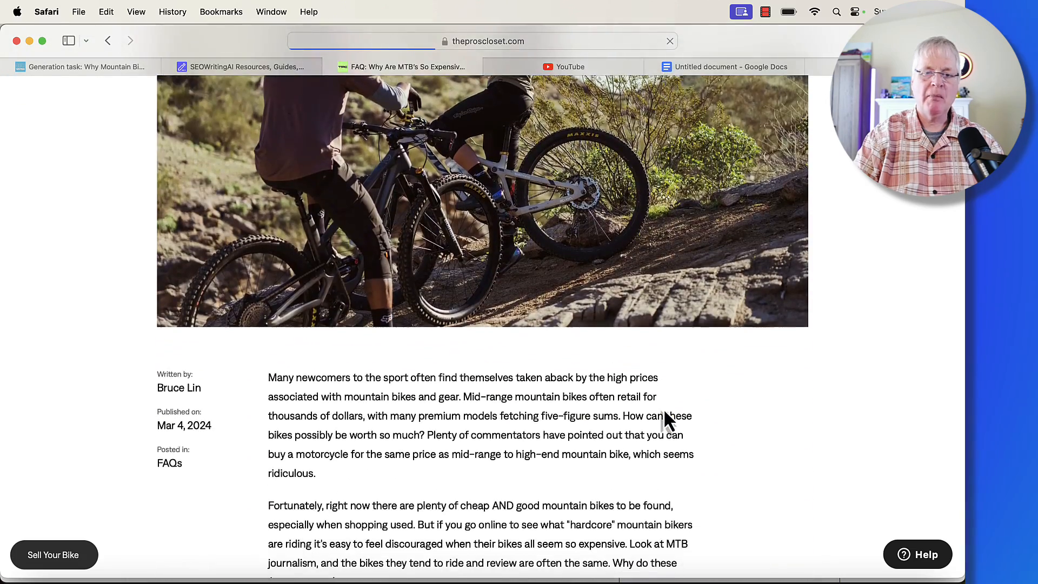
pyautogui.scroll(-3, 663, 419)
pyautogui.scroll(-2, 663, 420)
pyautogui.scroll(3, 664, 420)
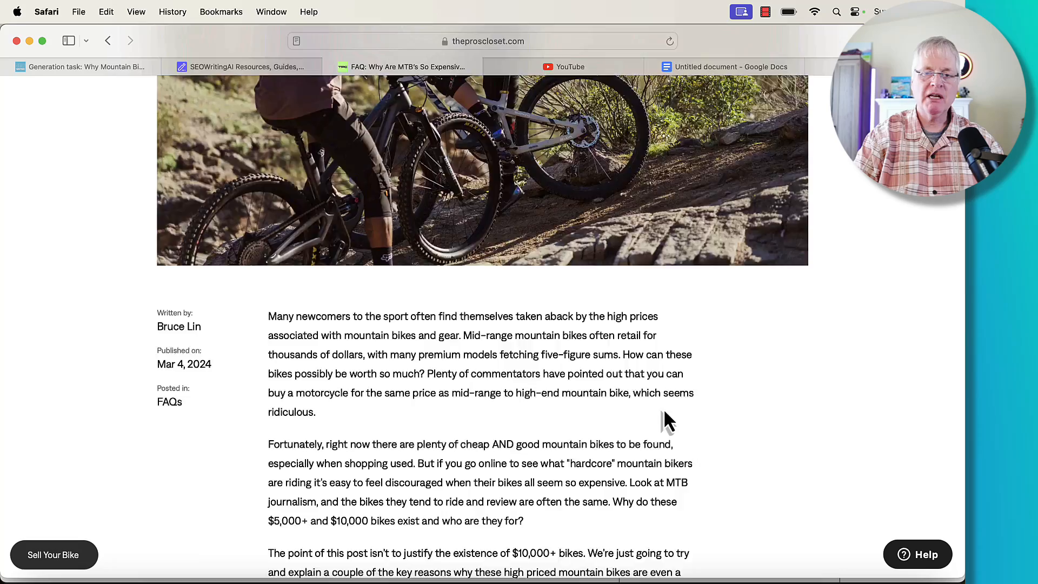
pyautogui.scroll(5, 663, 420)
pyautogui.scroll(2, 663, 421)
pyautogui.scroll(5, 663, 420)
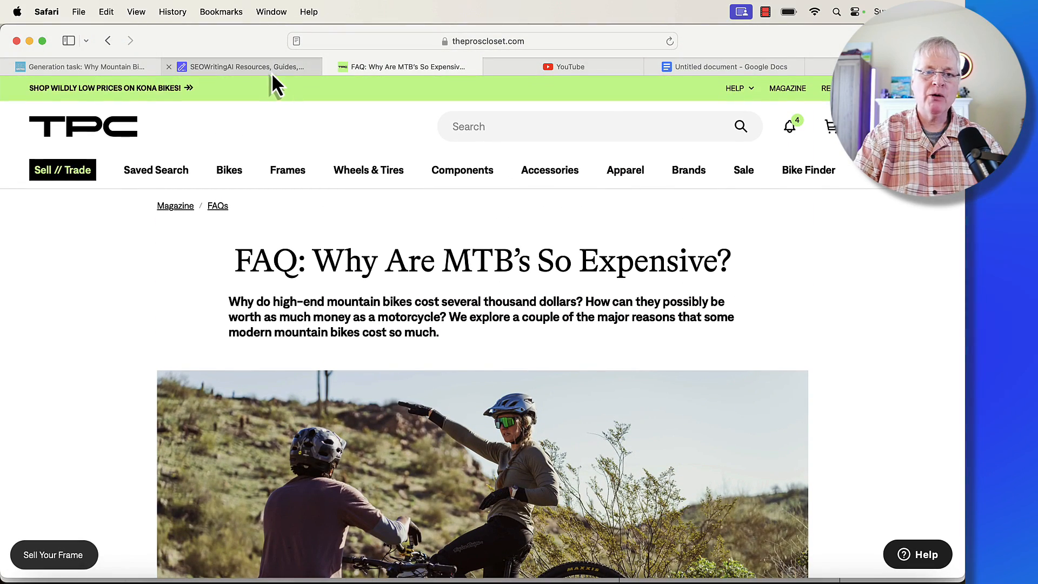
pyautogui.click(243, 67)
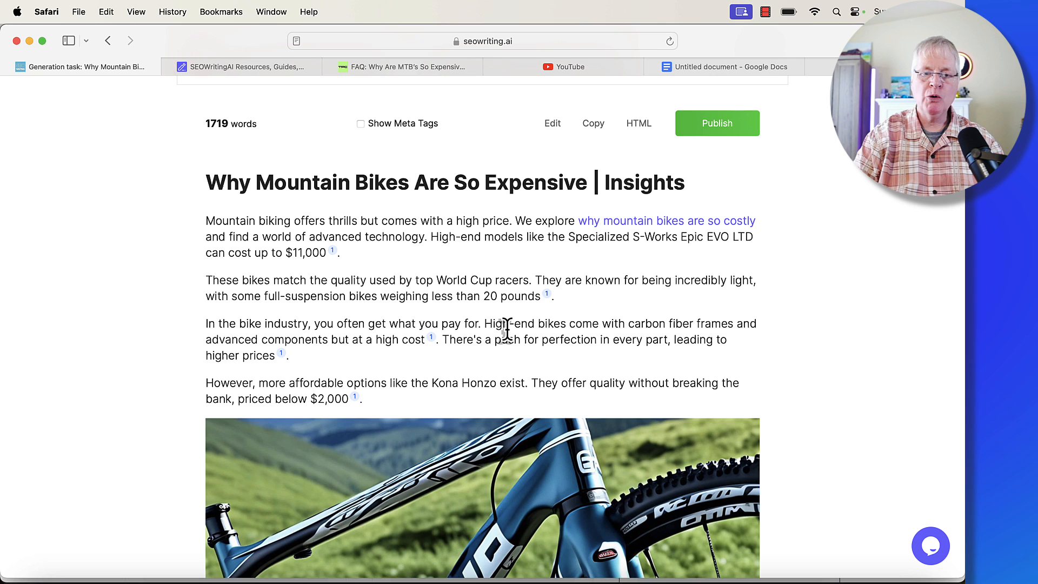
pyautogui.scroll(-3, 501, 332)
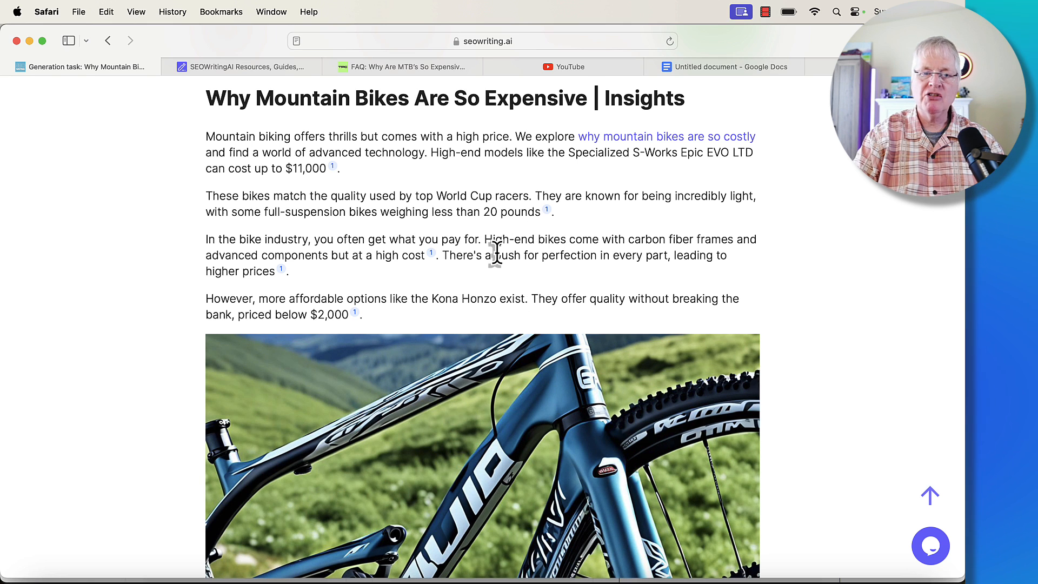
pyautogui.click(356, 314)
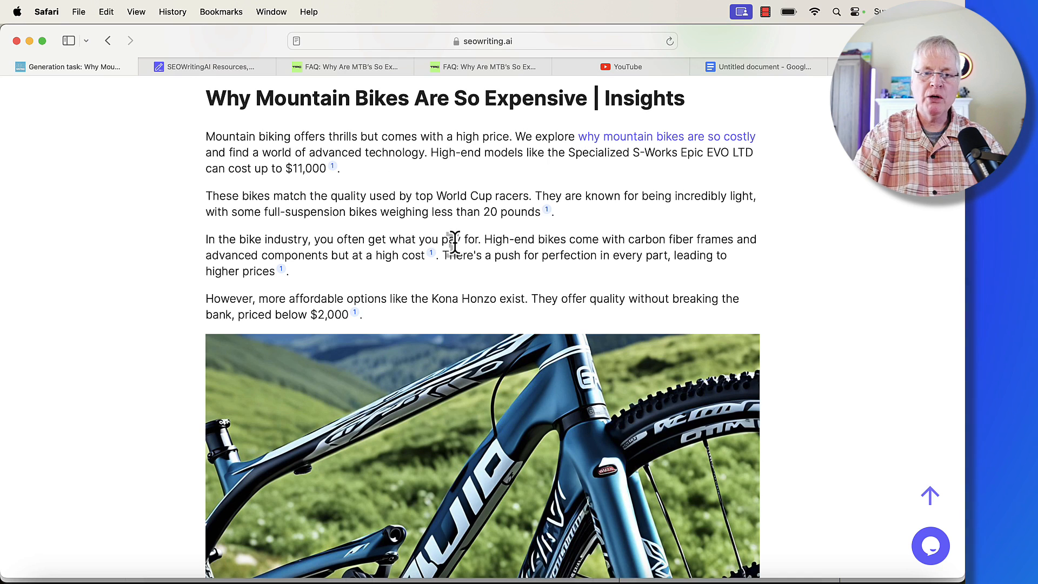
pyautogui.scroll(-5, 454, 243)
pyautogui.scroll(-4, 455, 243)
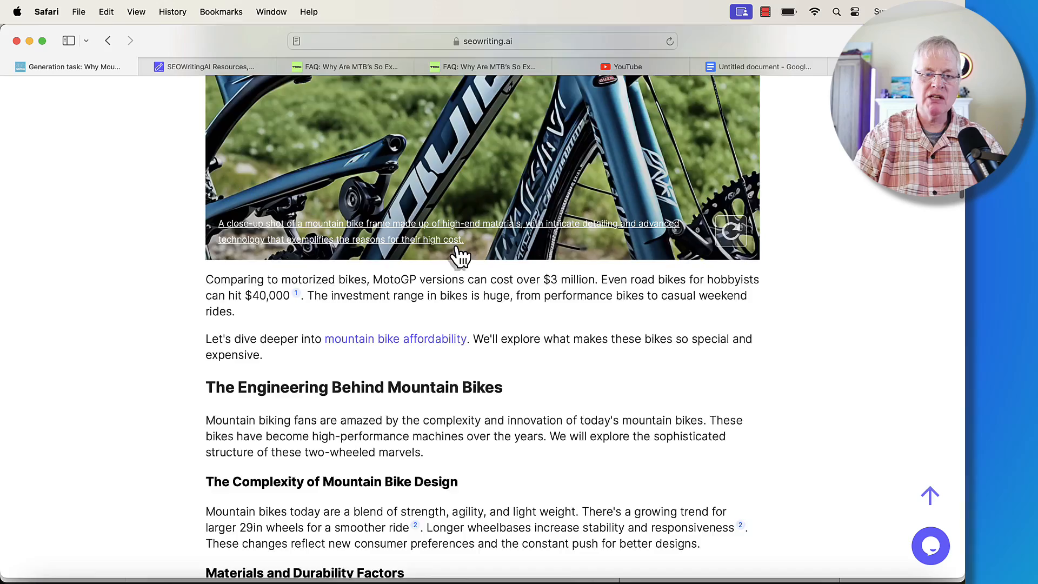
pyautogui.scroll(-4, 457, 252)
pyautogui.scroll(8, 459, 252)
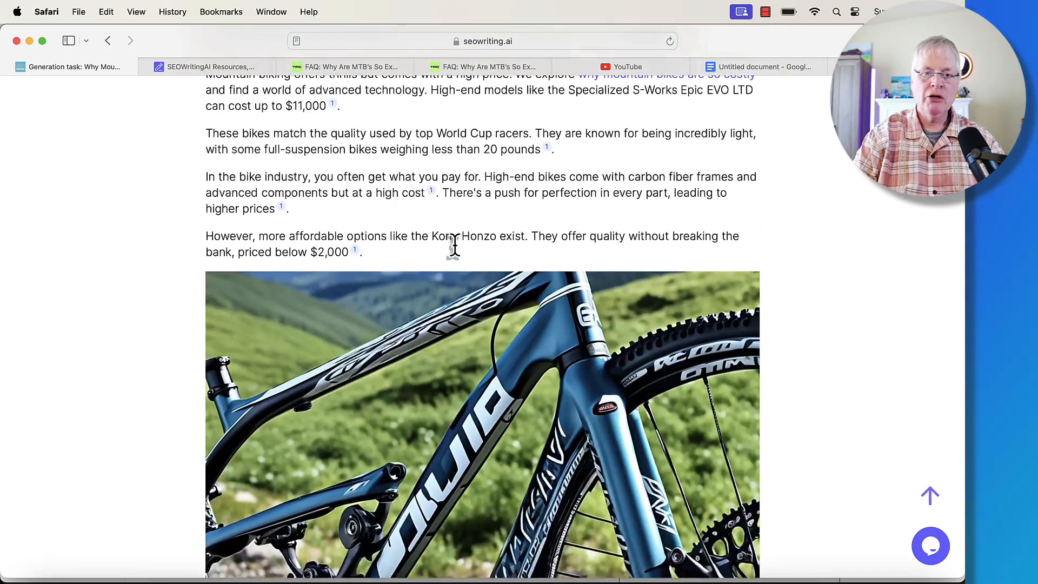
pyautogui.scroll(4, 459, 252)
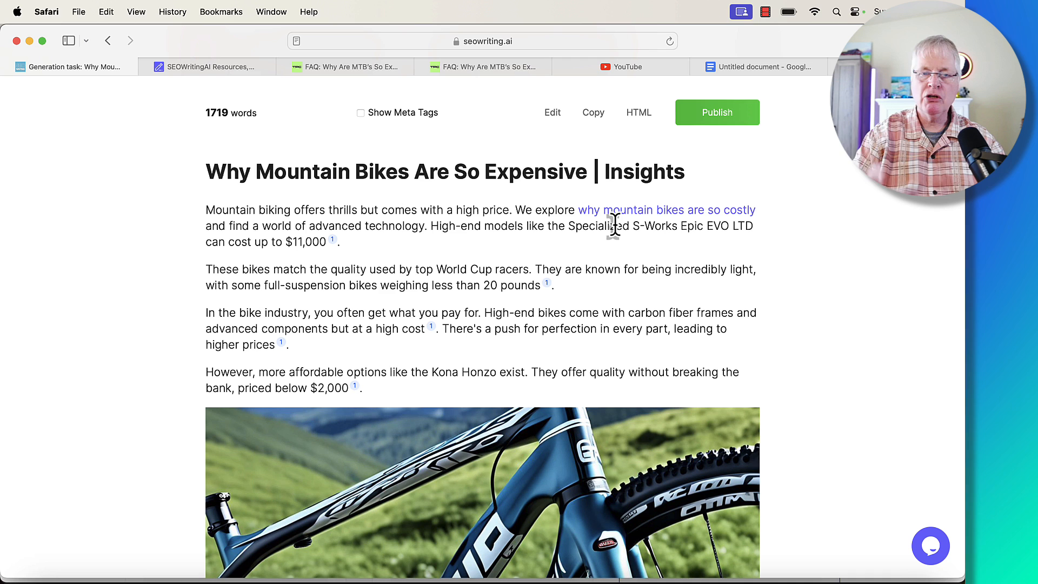
pyautogui.scroll(-10, 599, 253)
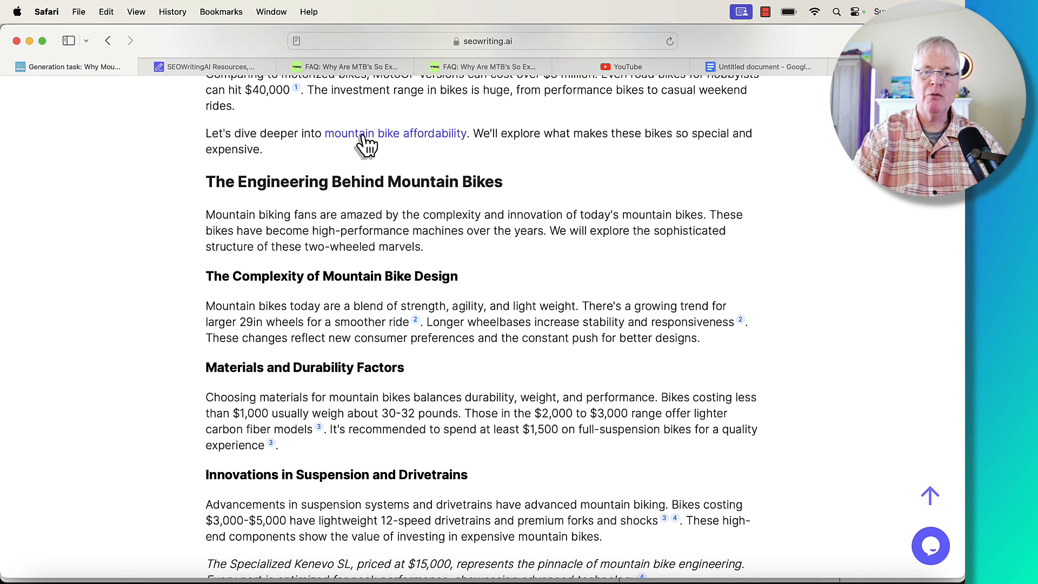
pyautogui.scroll(-10, 367, 143)
pyautogui.scroll(2, 486, 276)
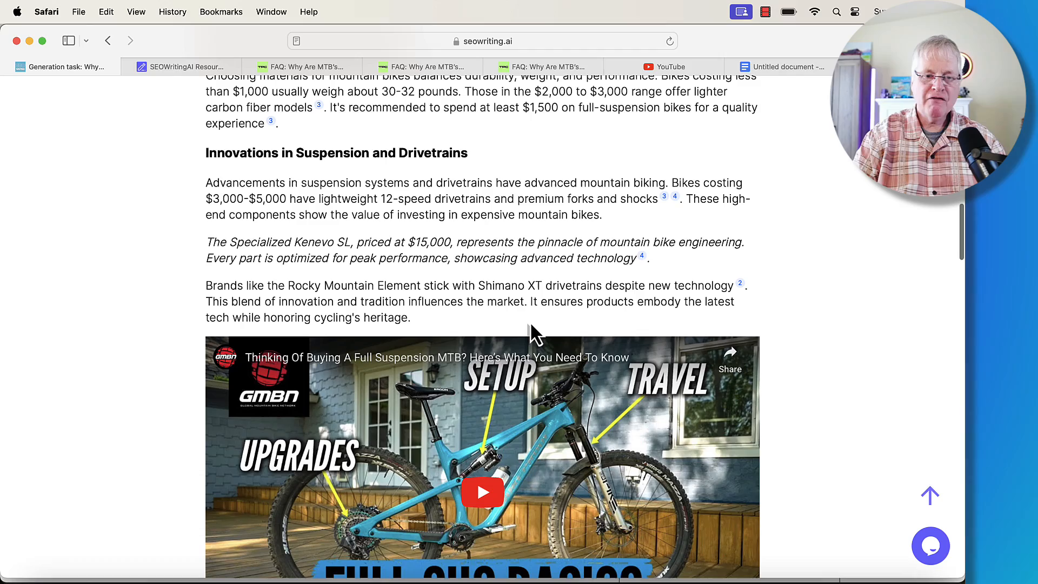
pyautogui.scroll(-5, 506, 424)
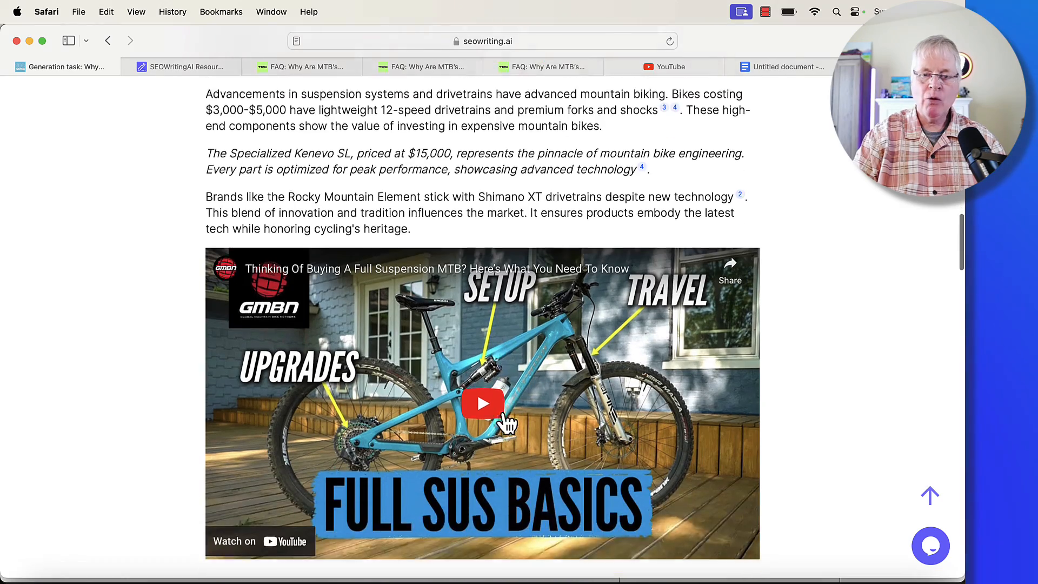
pyautogui.scroll(-5, 506, 423)
pyautogui.scroll(-3, 505, 423)
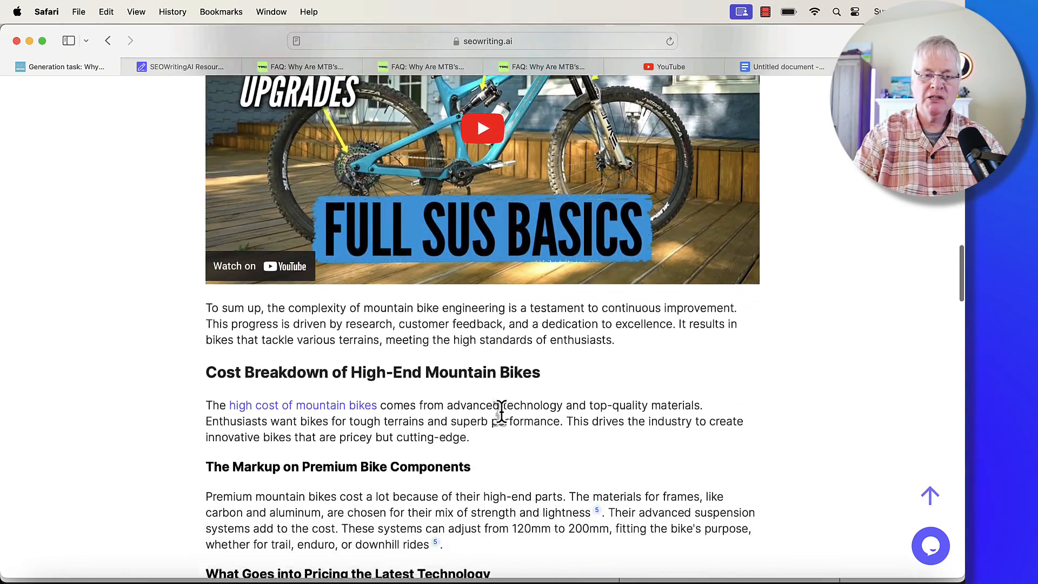
pyautogui.scroll(-3, 506, 424)
pyautogui.scroll(-2, 506, 423)
pyautogui.scroll(-2, 502, 413)
pyautogui.scroll(-3, 502, 413)
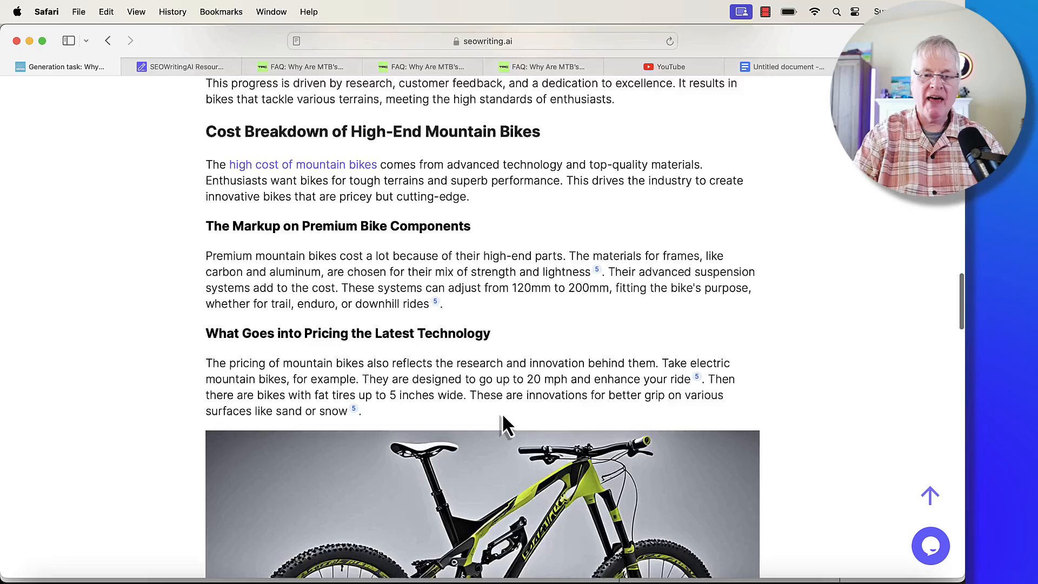
pyautogui.scroll(-10, 502, 413)
pyautogui.scroll(-3, 555, 467)
pyautogui.scroll(-5, 556, 468)
pyautogui.scroll(-8, 556, 467)
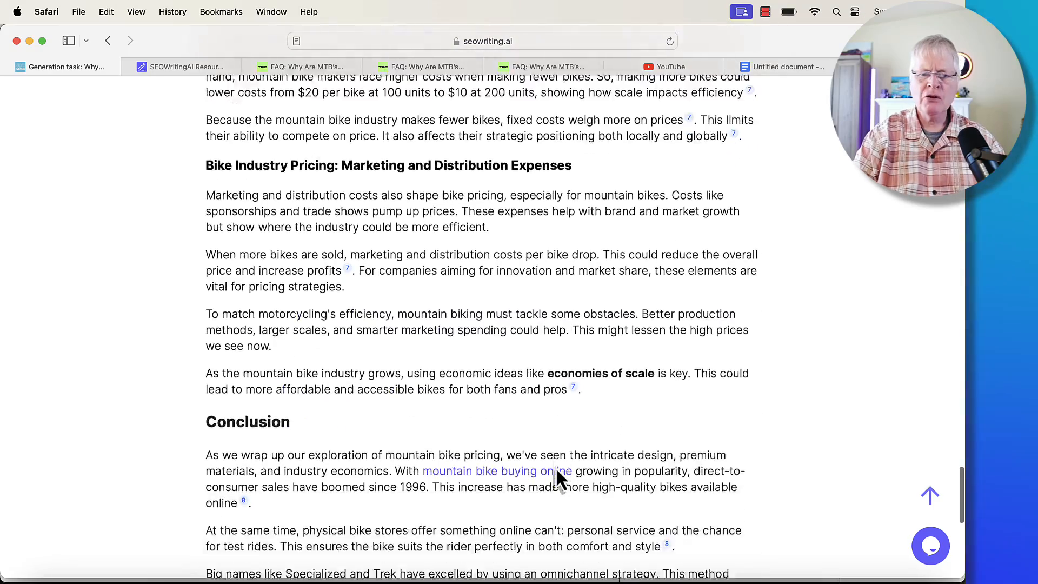
pyautogui.scroll(-3, 556, 467)
pyautogui.scroll(-2, 555, 467)
pyautogui.scroll(-3, 556, 467)
pyautogui.scroll(-2, 555, 467)
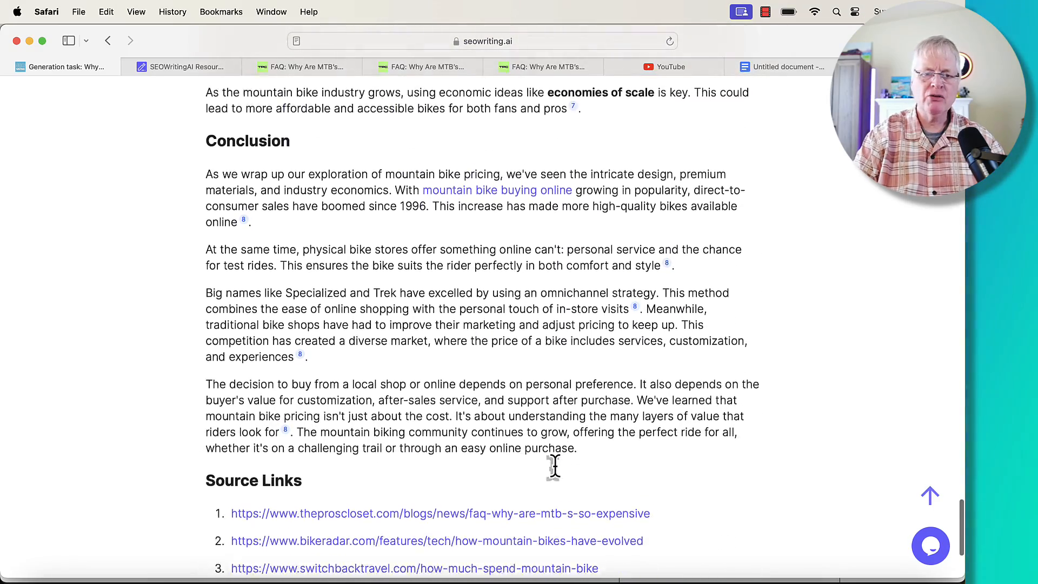
pyautogui.scroll(-2, 556, 467)
pyautogui.scroll(-2, 558, 474)
pyautogui.scroll(-1, 559, 475)
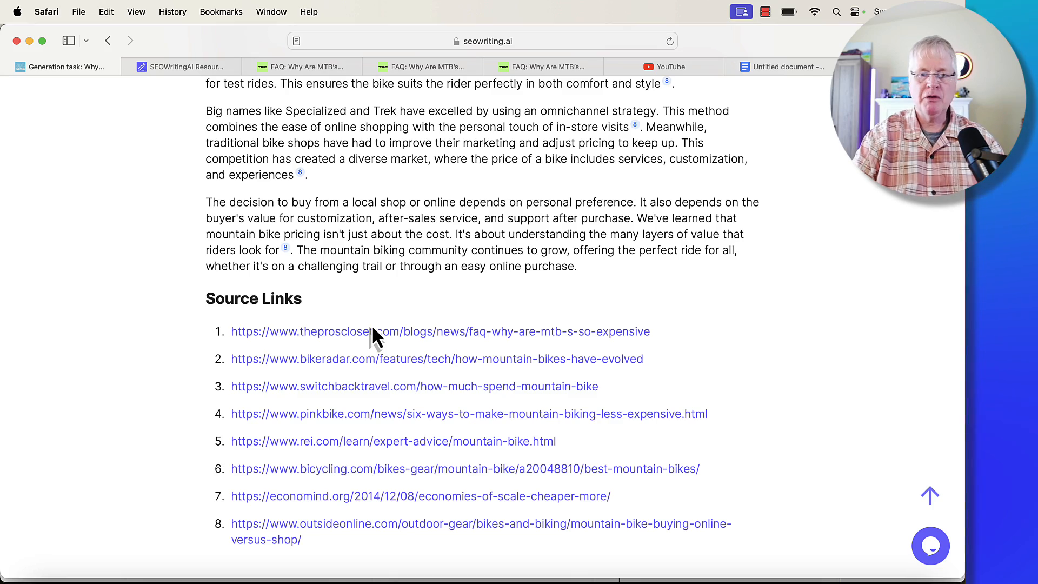
pyautogui.scroll(5, 372, 325)
pyautogui.scroll(5, 373, 326)
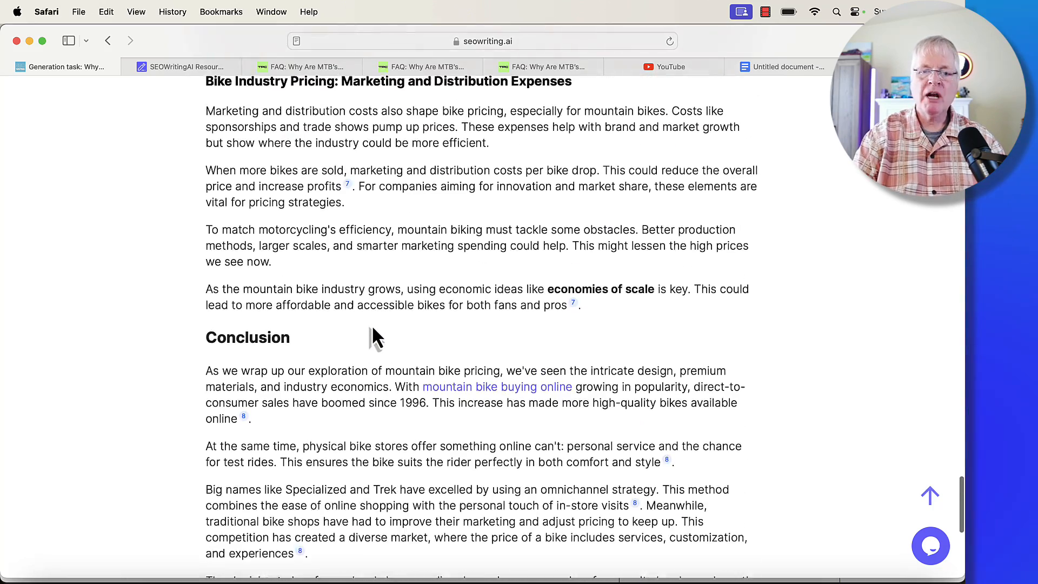
pyautogui.scroll(4, 371, 324)
pyautogui.scroll(4, 371, 325)
pyautogui.scroll(4, 372, 324)
pyautogui.scroll(2, 371, 325)
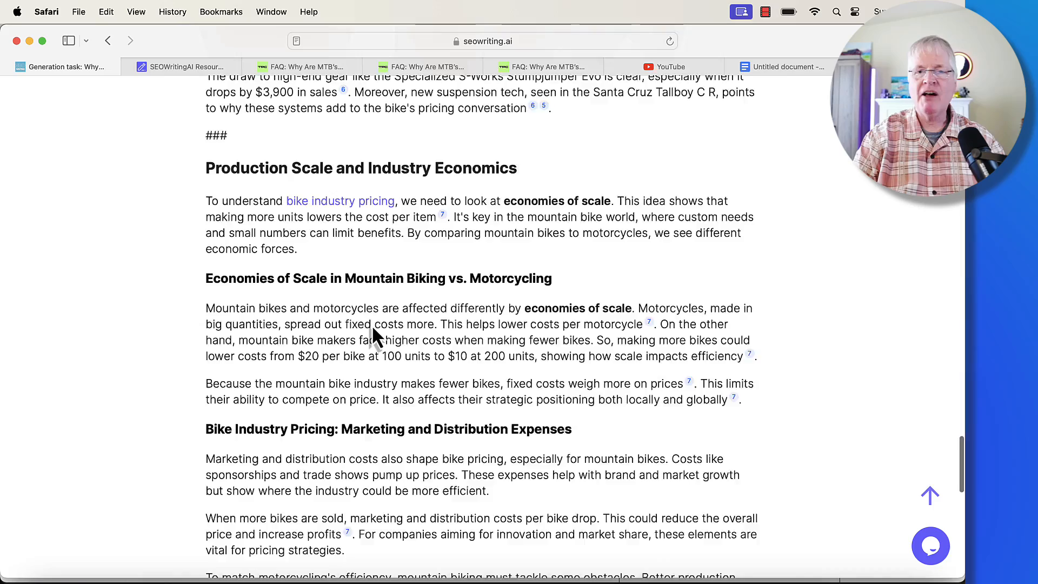
pyautogui.scroll(5, 372, 324)
pyautogui.scroll(5, 371, 325)
pyautogui.scroll(3, 372, 324)
pyautogui.scroll(4, 372, 324)
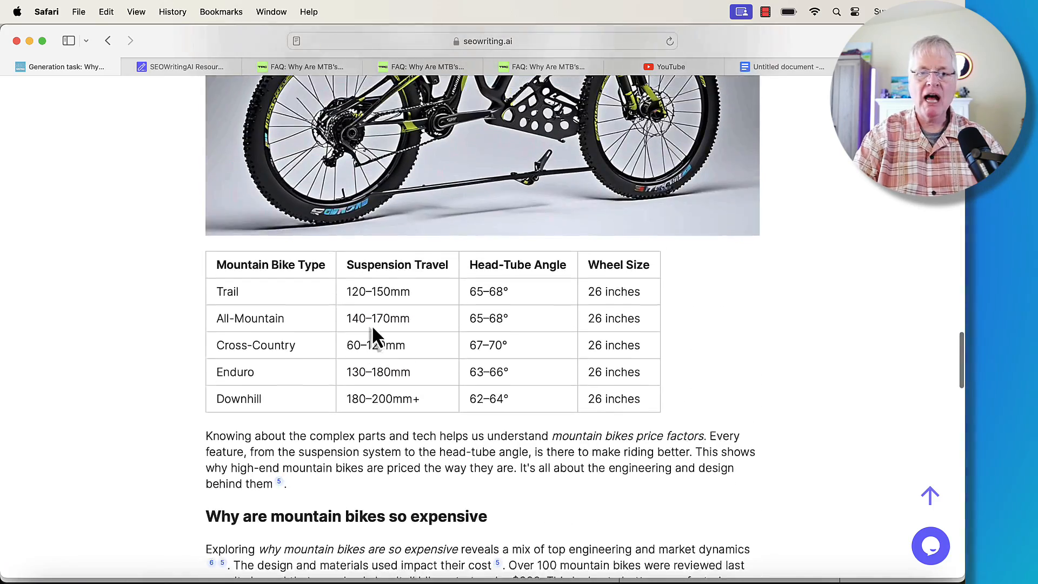
pyautogui.scroll(4, 372, 324)
pyautogui.scroll(5, 371, 325)
pyautogui.scroll(4, 371, 325)
pyautogui.scroll(3, 371, 324)
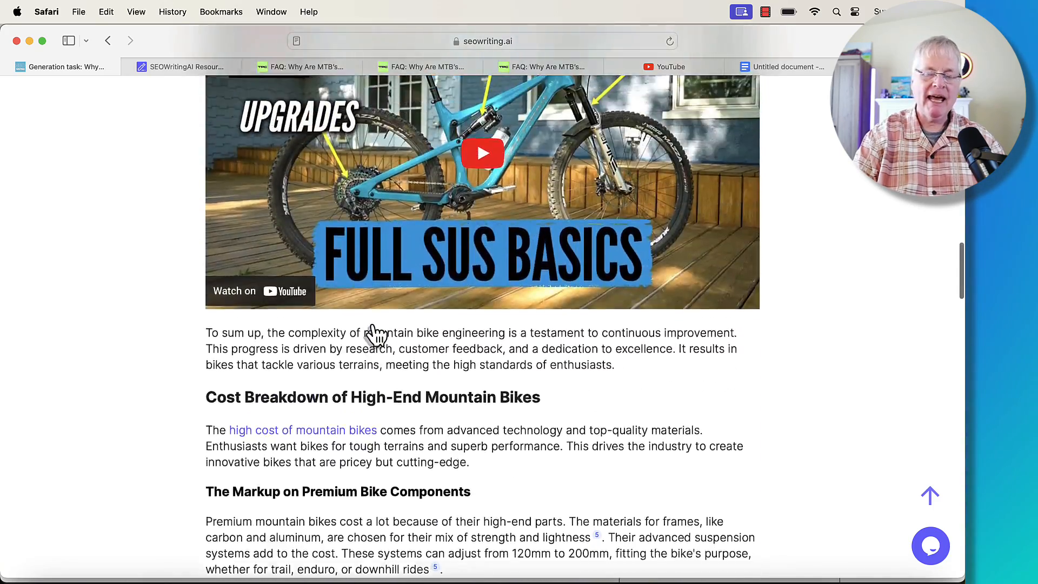
pyautogui.scroll(5, 372, 333)
pyautogui.scroll(4, 372, 333)
pyautogui.scroll(1, 373, 332)
pyautogui.scroll(2, 373, 333)
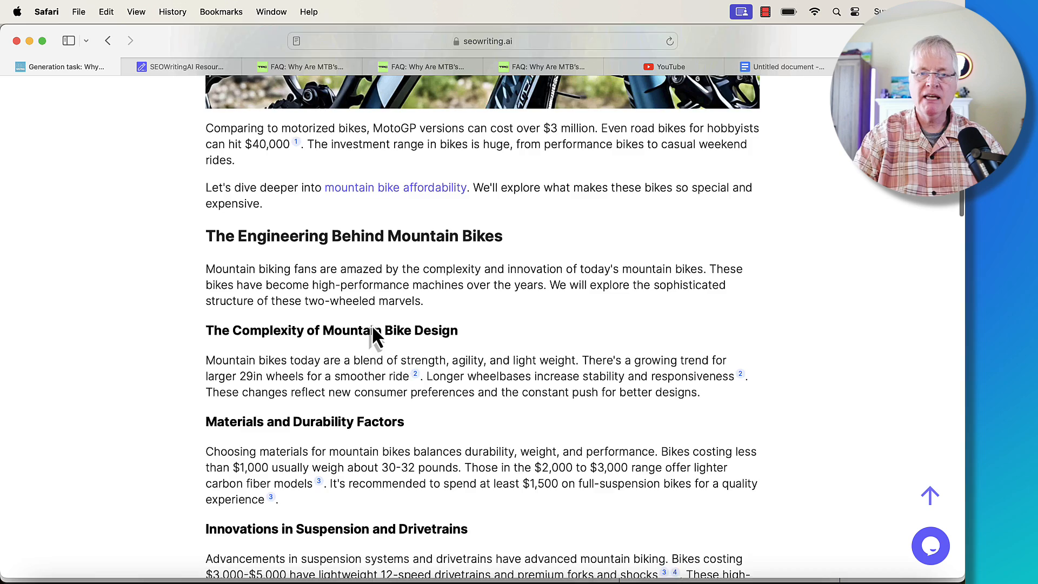
pyautogui.scroll(4, 373, 332)
pyautogui.scroll(5, 372, 332)
pyautogui.scroll(5, 372, 333)
pyautogui.scroll(4, 373, 333)
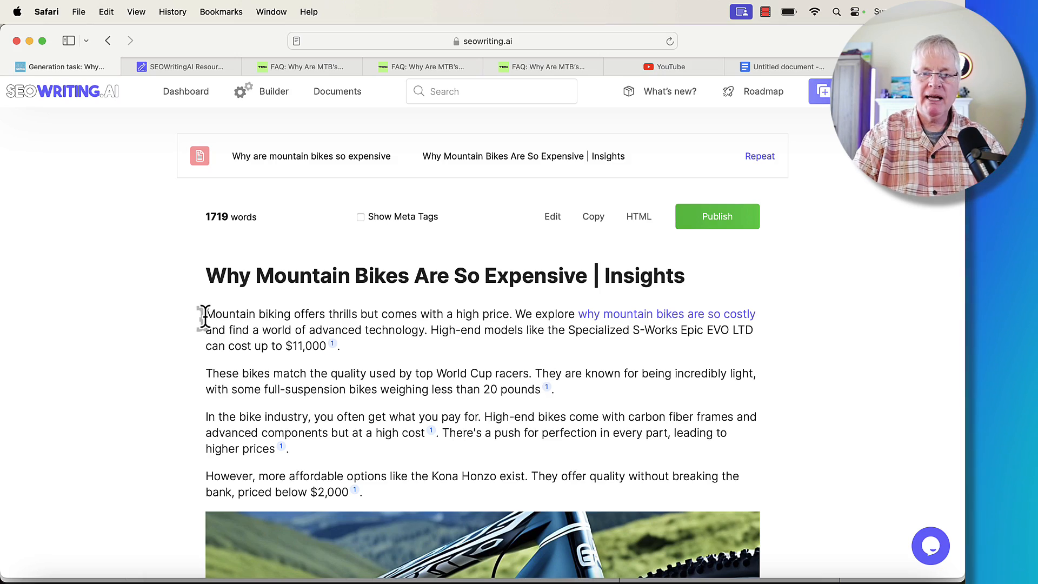
pyautogui.moveTo(206, 313)
pyautogui.mouseDown()
pyautogui.moveTo(788, 567)
pyautogui.moveTo(576, 266)
pyautogui.mouseUp()
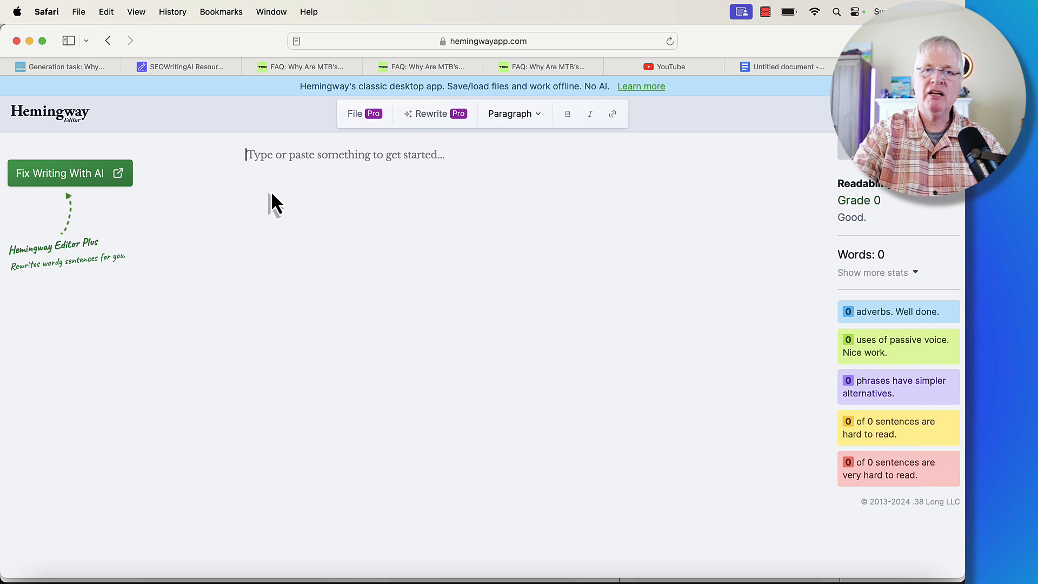
# Paste the copied article into Hemingway Editor, scoring Grade 10 with 1,568 words
pyautogui.press('super+v')
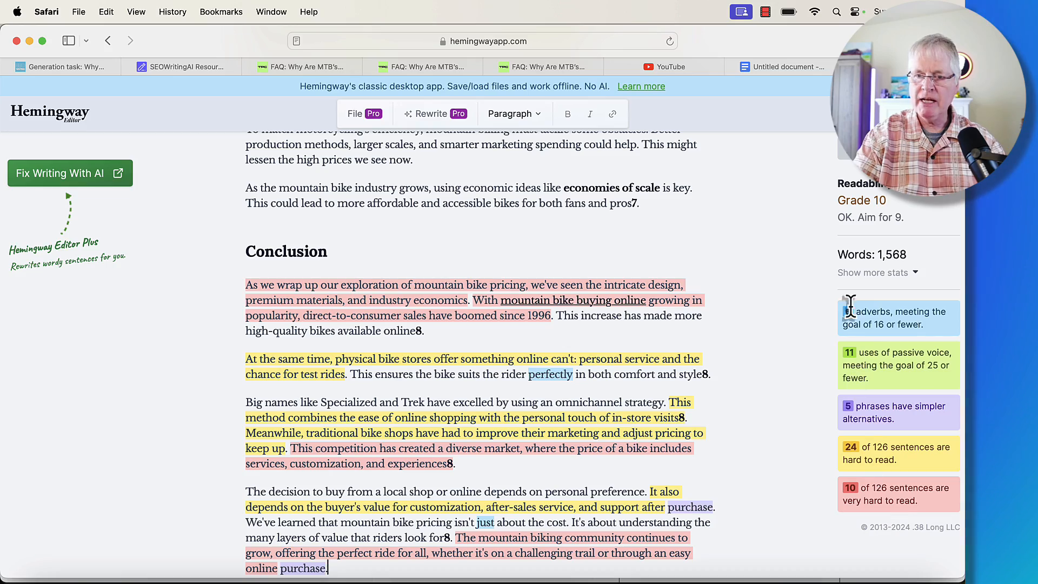
pyautogui.scroll(5, 752, 281)
pyautogui.scroll(5, 751, 281)
pyautogui.scroll(5, 752, 281)
pyautogui.scroll(5, 752, 281)
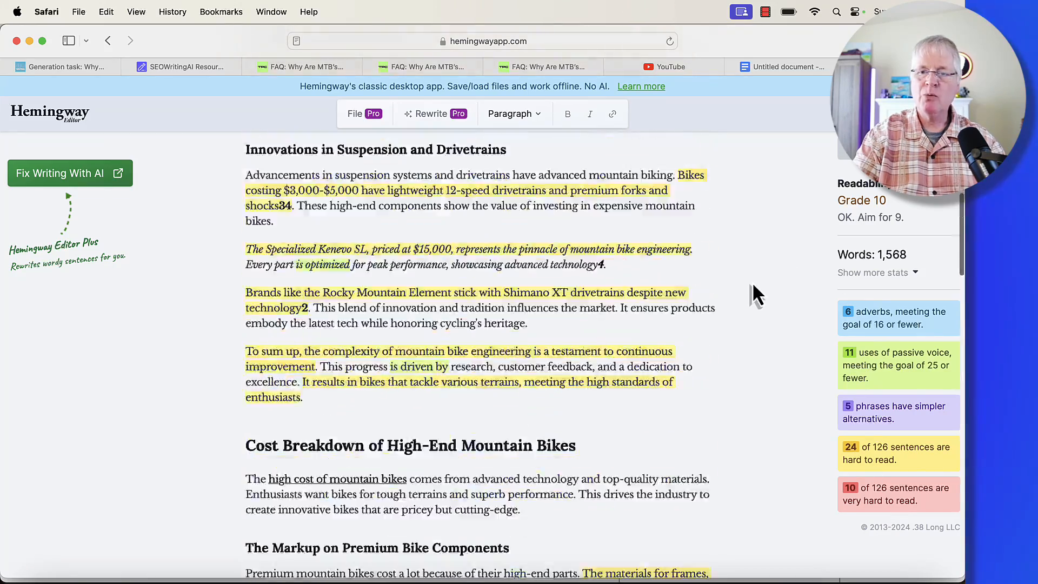
pyautogui.scroll(5, 752, 282)
pyautogui.scroll(5, 752, 282)
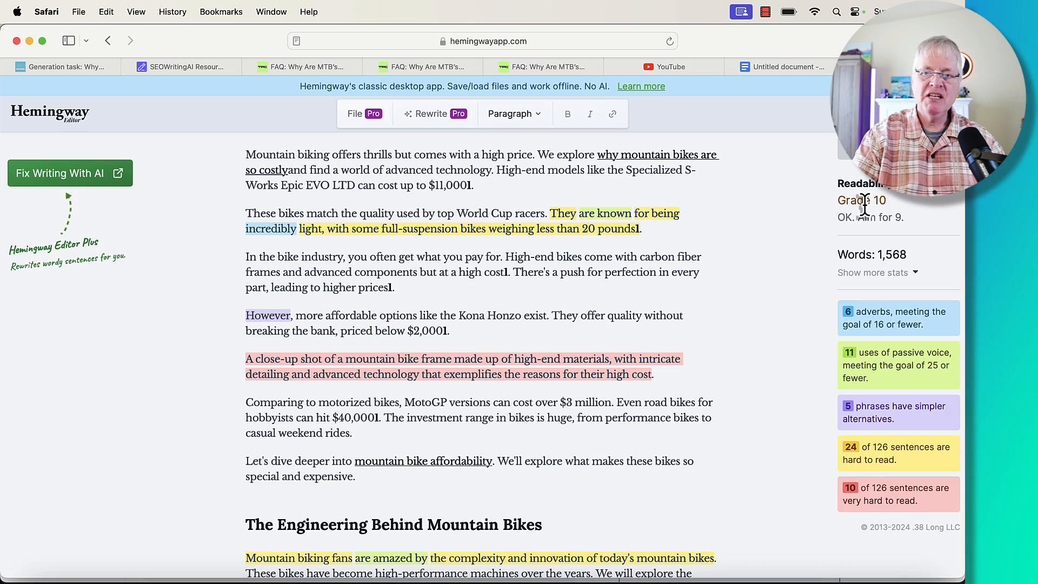
# Review the 1-Click Blog Post readability grade options from the dashboard, leaving Readability at None
pyautogui.click(42, 68)
pyautogui.scroll(10, 361, 207)
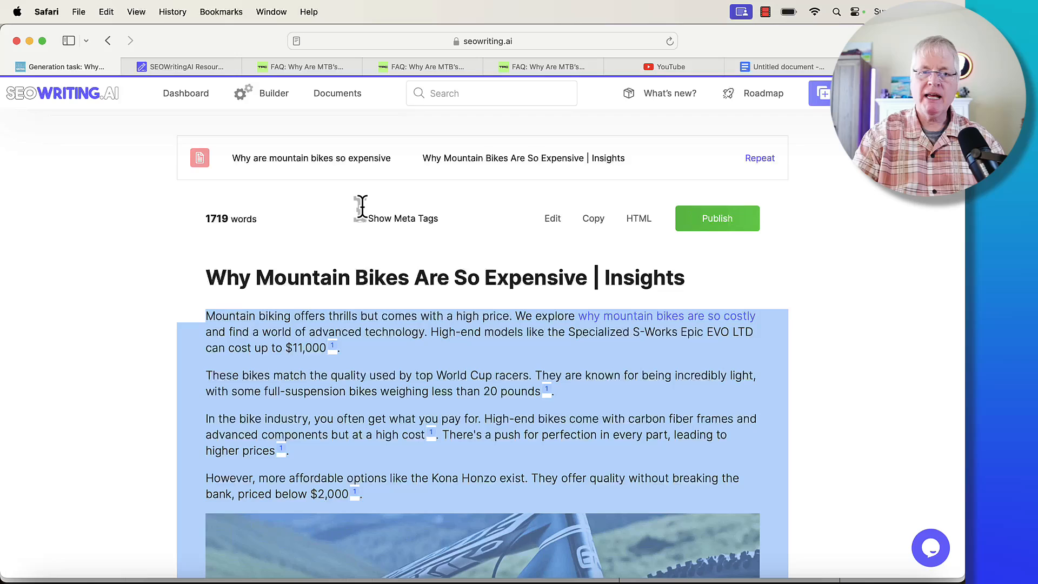
pyautogui.click(194, 93)
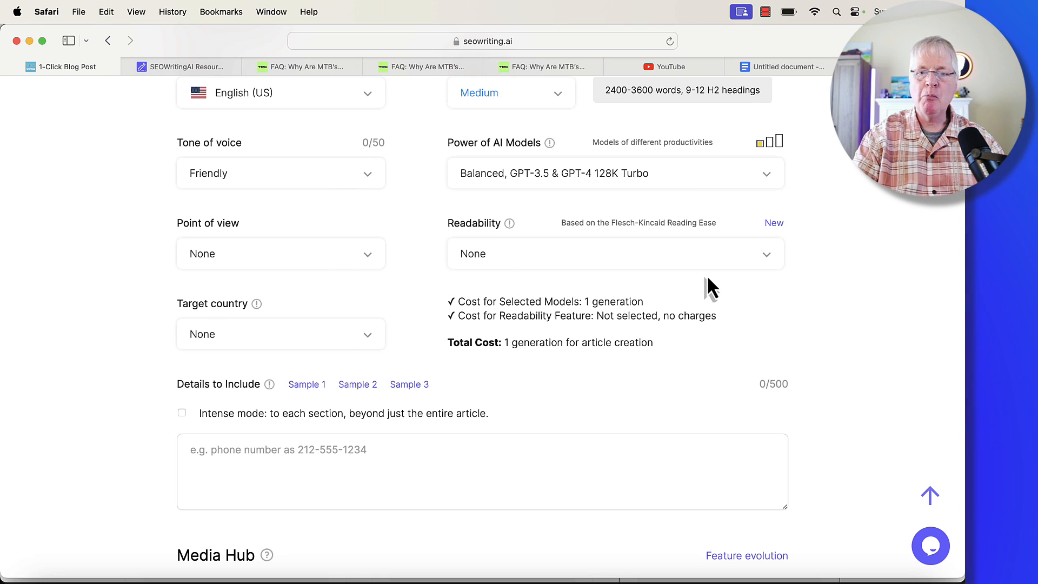
pyautogui.click(769, 264)
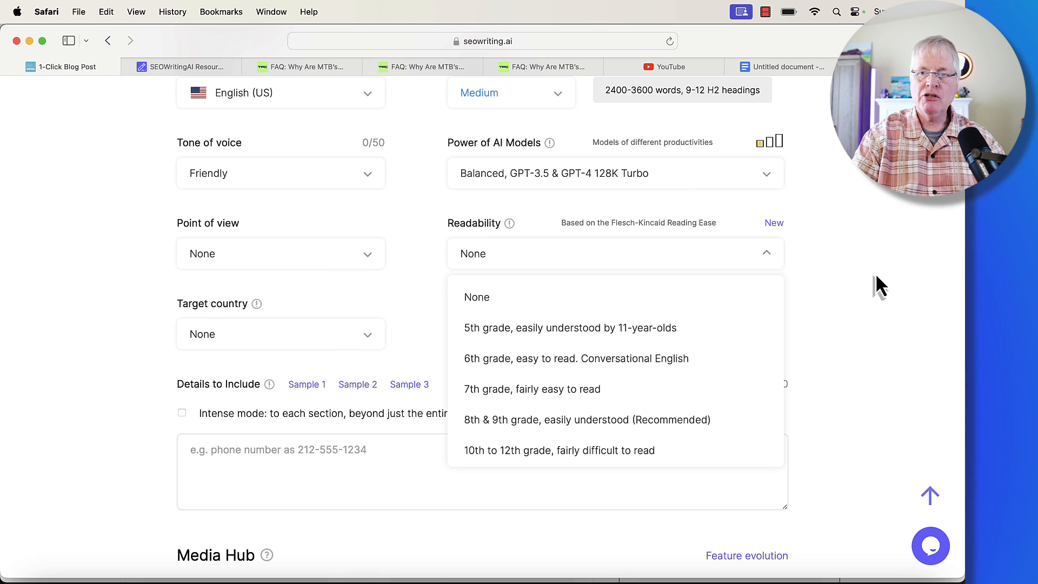
pyautogui.click(881, 286)
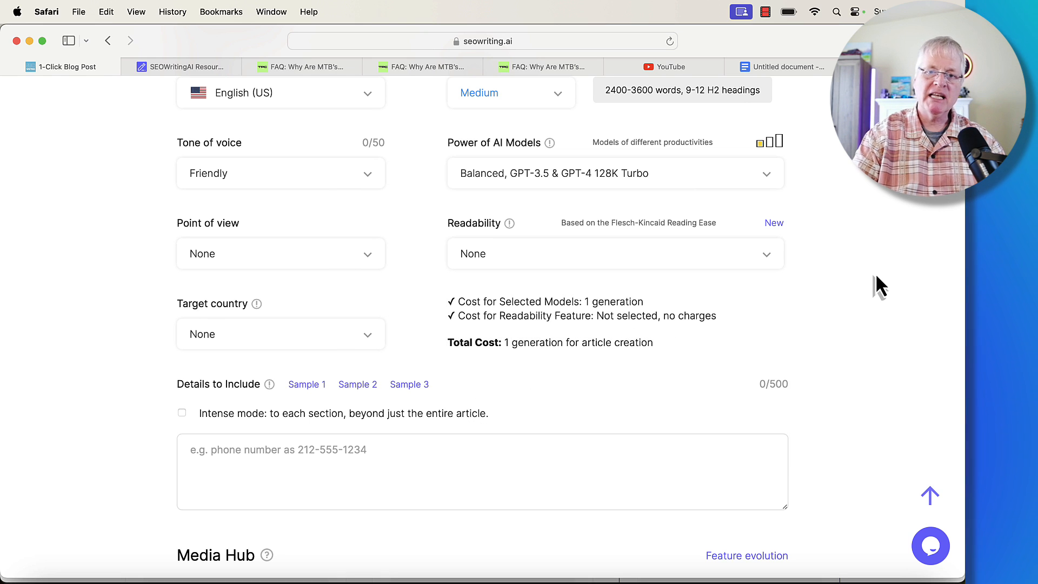
pyautogui.scroll(10, 880, 286)
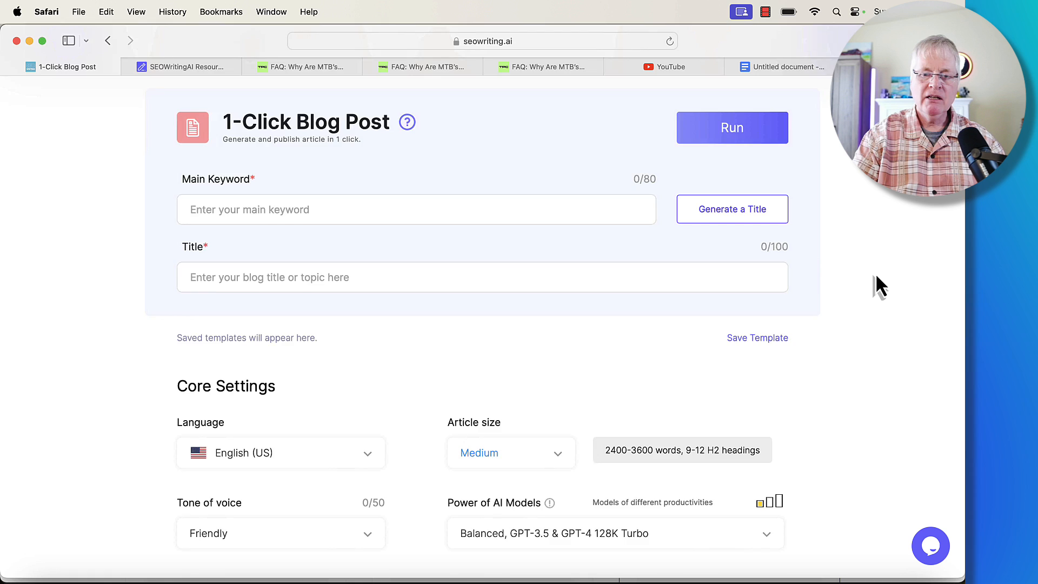
pyautogui.scroll(-5, 881, 286)
pyautogui.scroll(-2, 881, 285)
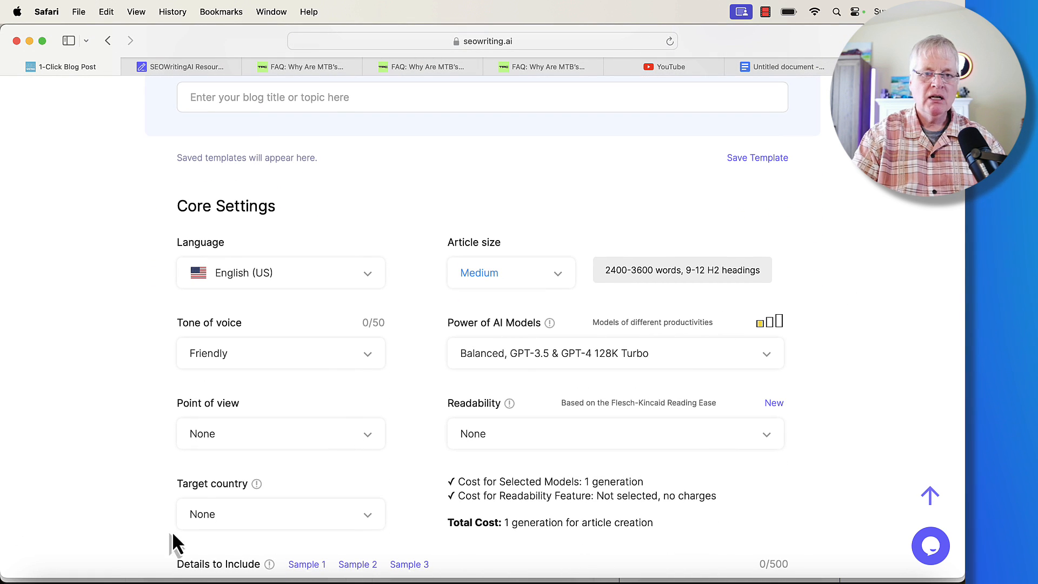
# Compare the Free, Starter ($19) and Professional ($79) plans, highlighting the new External linking feature
pyautogui.click(142, 573)
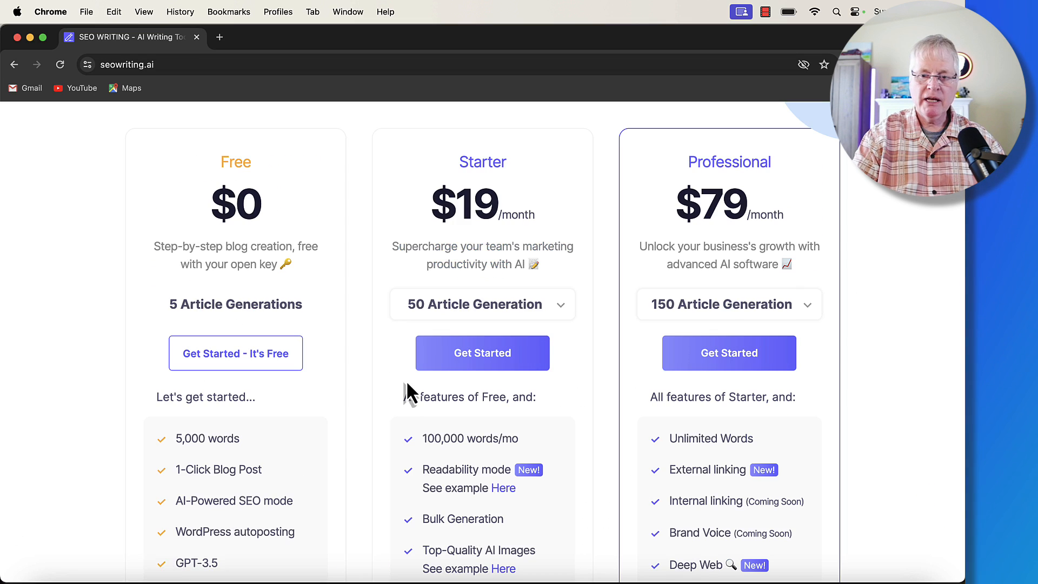
pyautogui.scroll(-4, 406, 389)
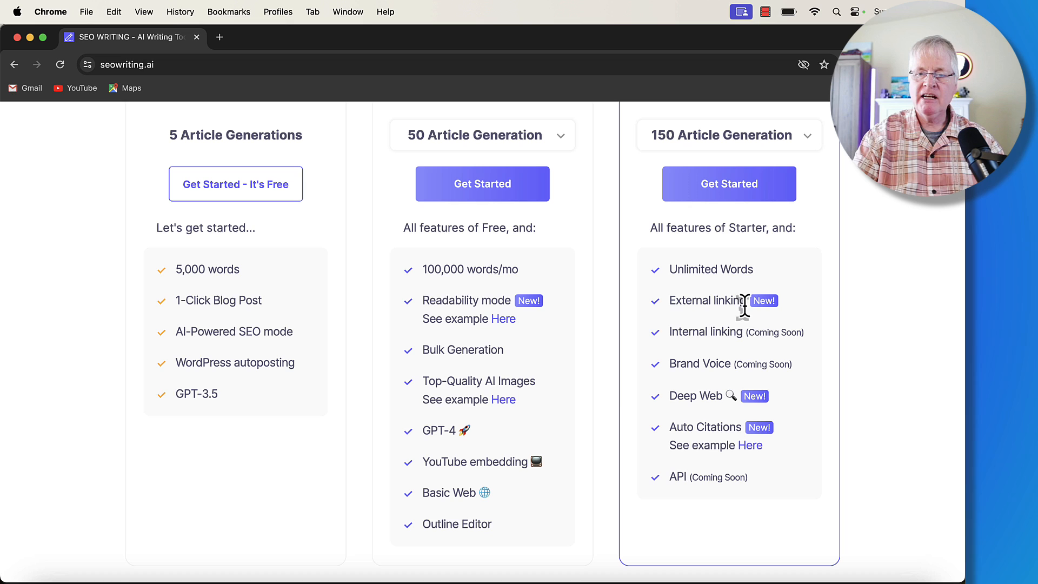
pyautogui.moveTo(749, 301); pyautogui.dragTo(765, 302)
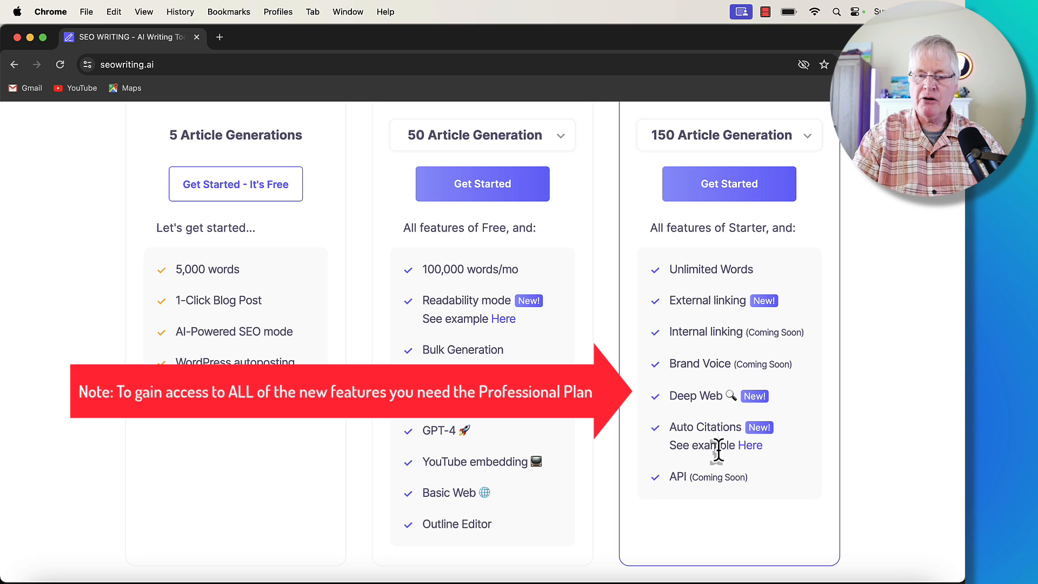
pyautogui.scroll(2, 775, 449)
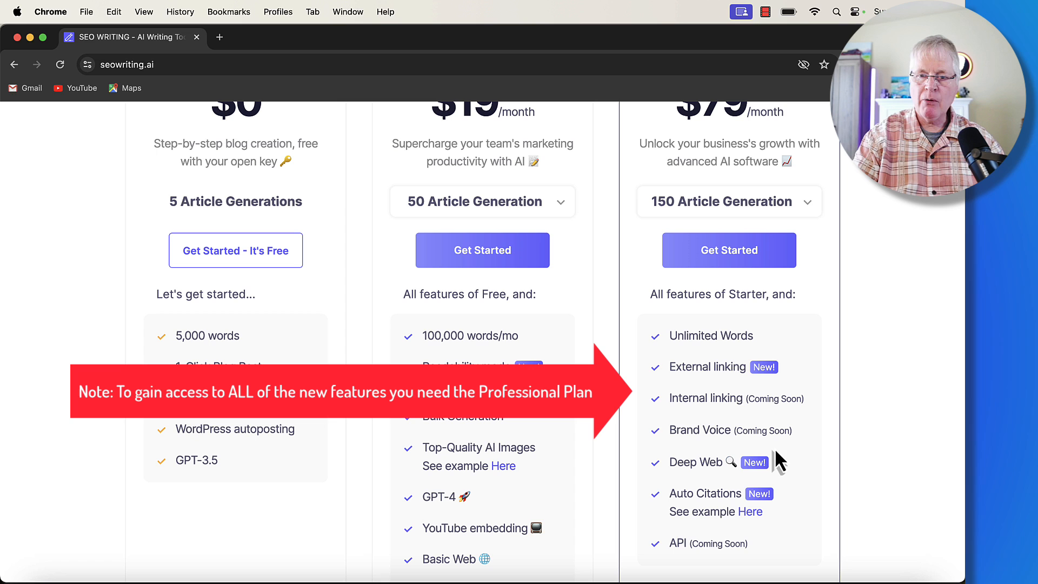
pyautogui.scroll(3, 630, 482)
pyautogui.scroll(2, 630, 481)
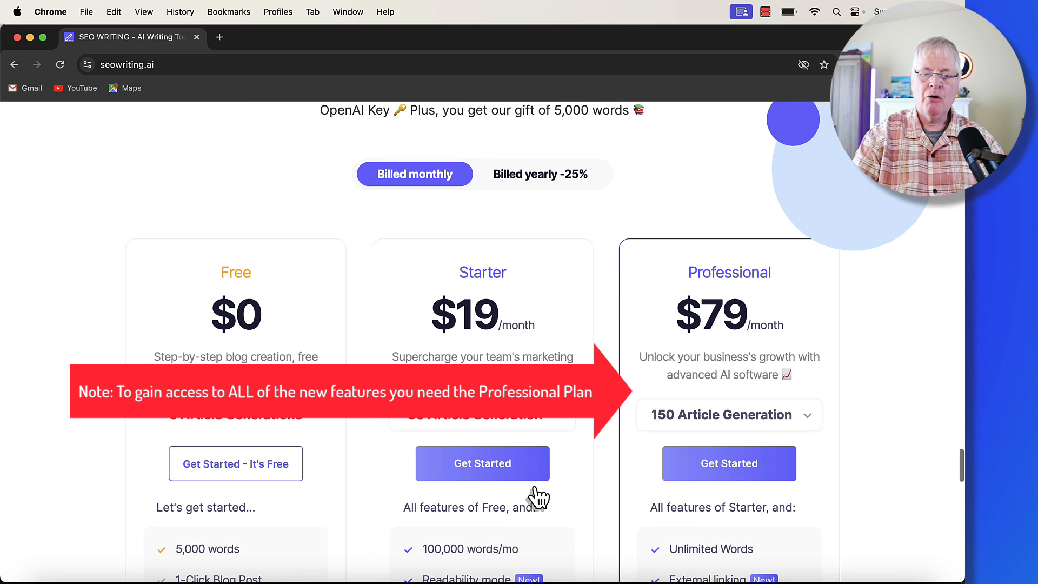
pyautogui.scroll(-2, 477, 573)
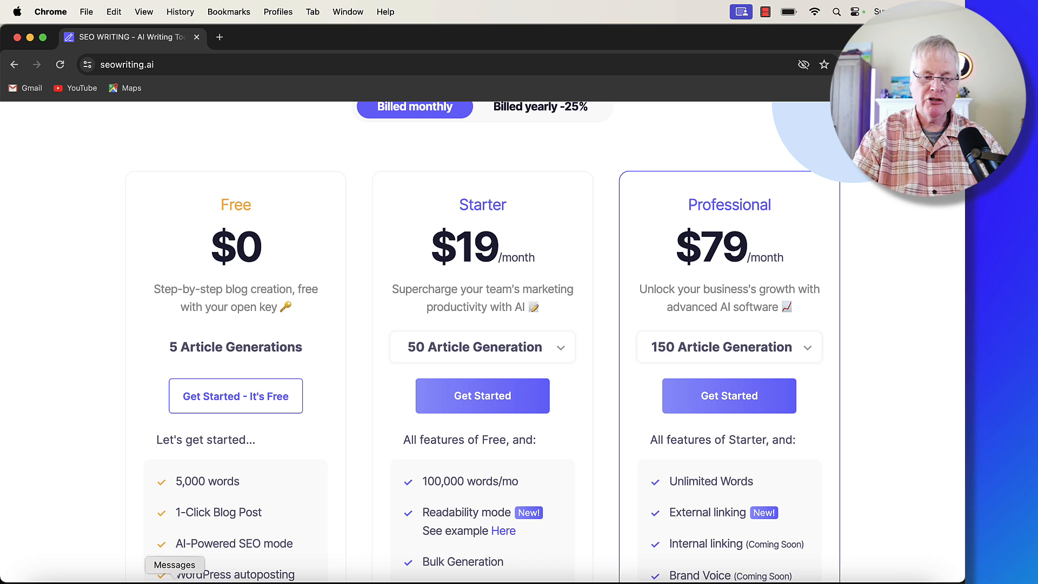
# Bring back the Google Docs note with the MIKESHUEY25 25% discount code and referral link
pyautogui.click(110, 578)
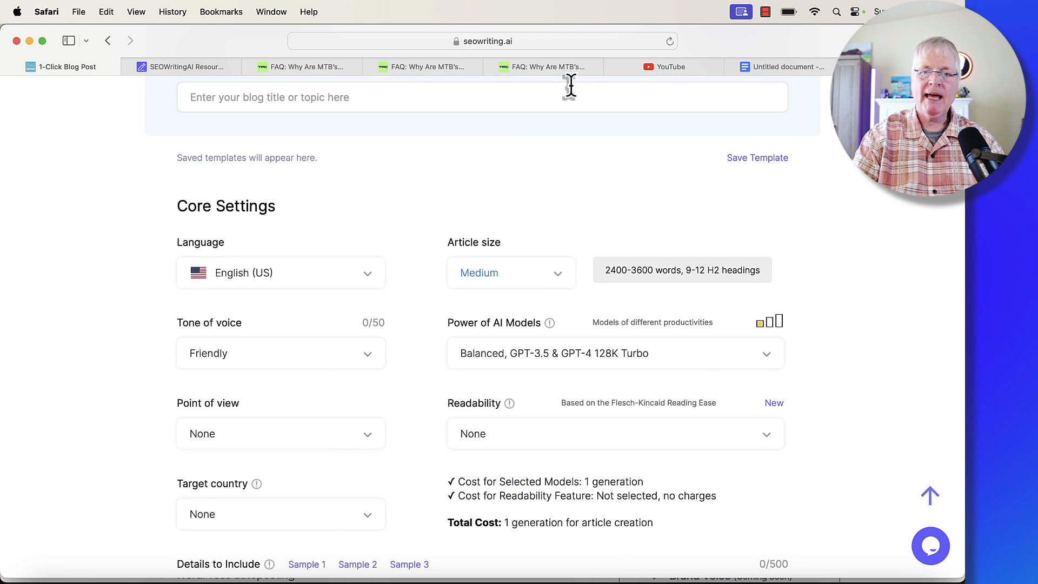
pyautogui.click(770, 65)
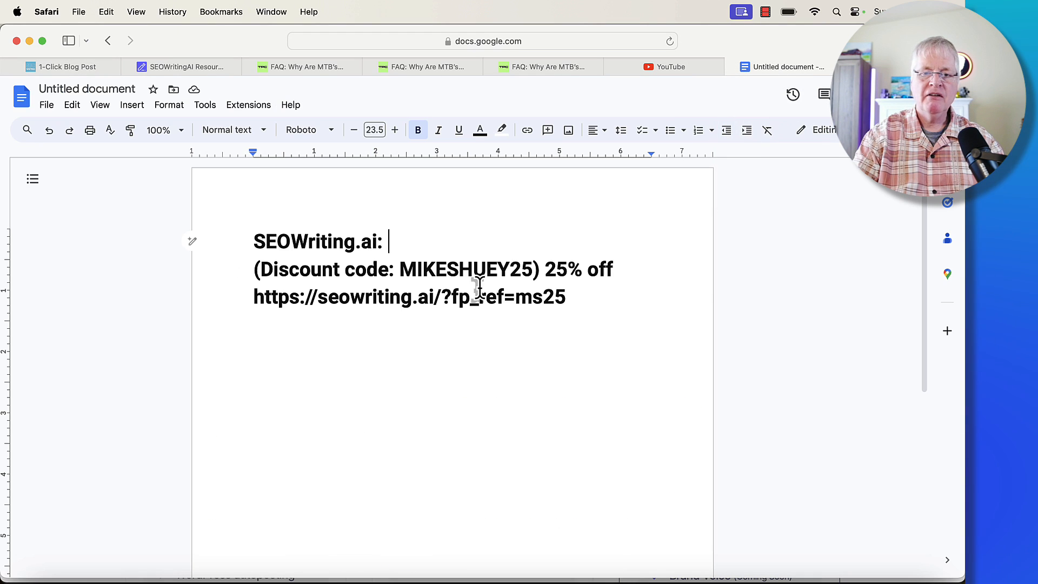